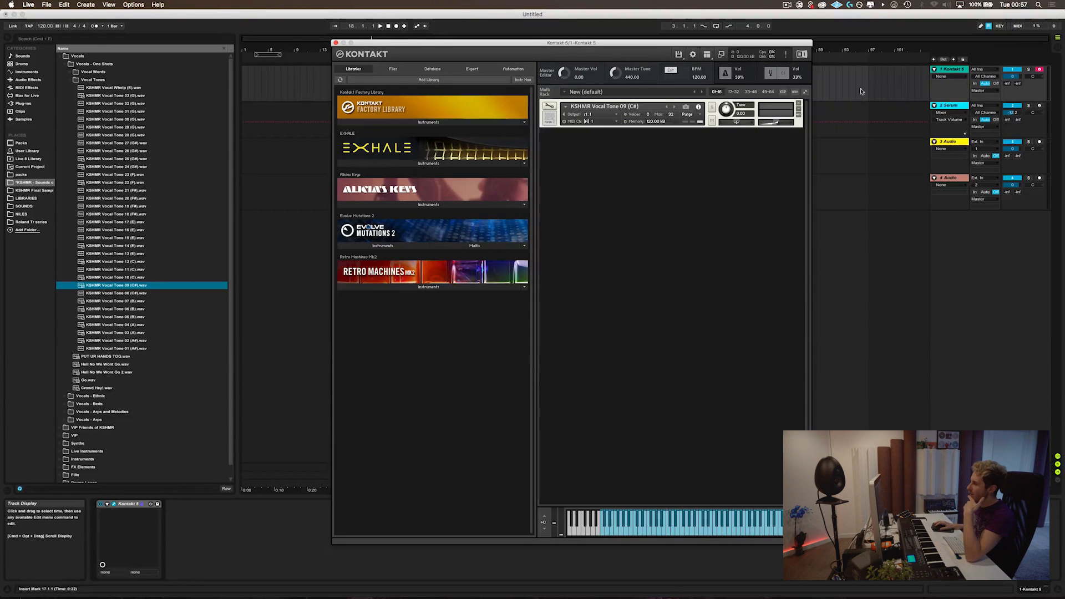
Start saving the loaded KSHMR Vocal Tone 09 (C#) instrument under a new file, keeping the save dialog open.
left_click(678, 54)
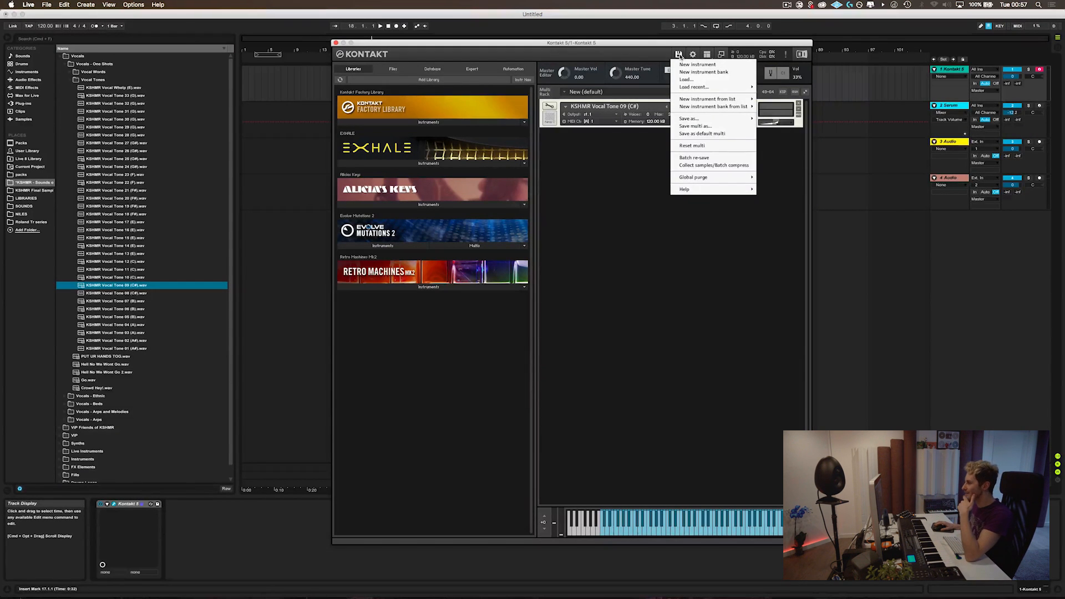
mouse_move(733, 119)
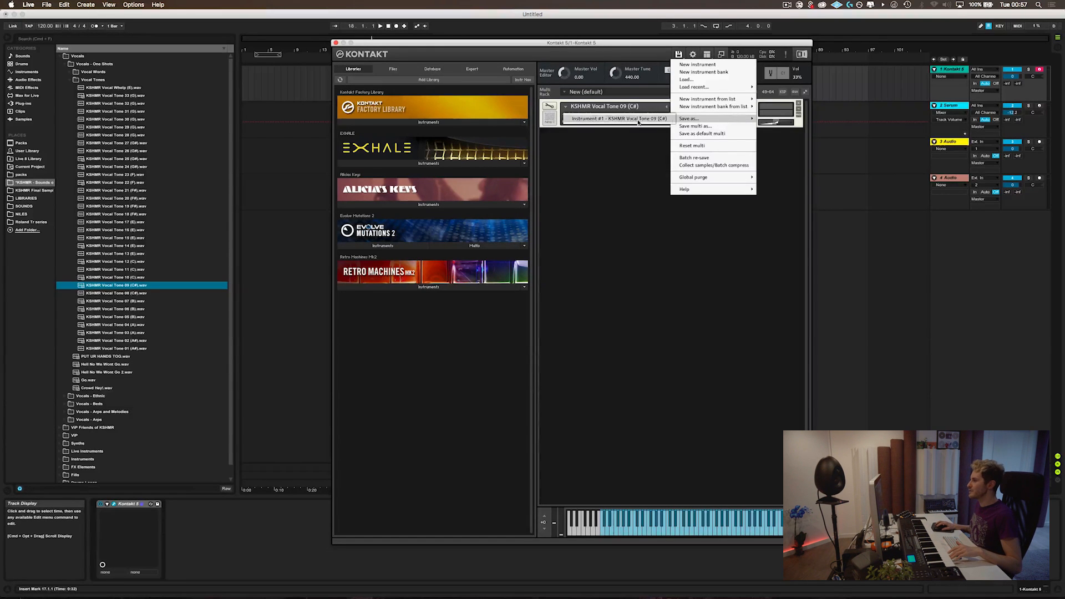
mouse_move(692, 118)
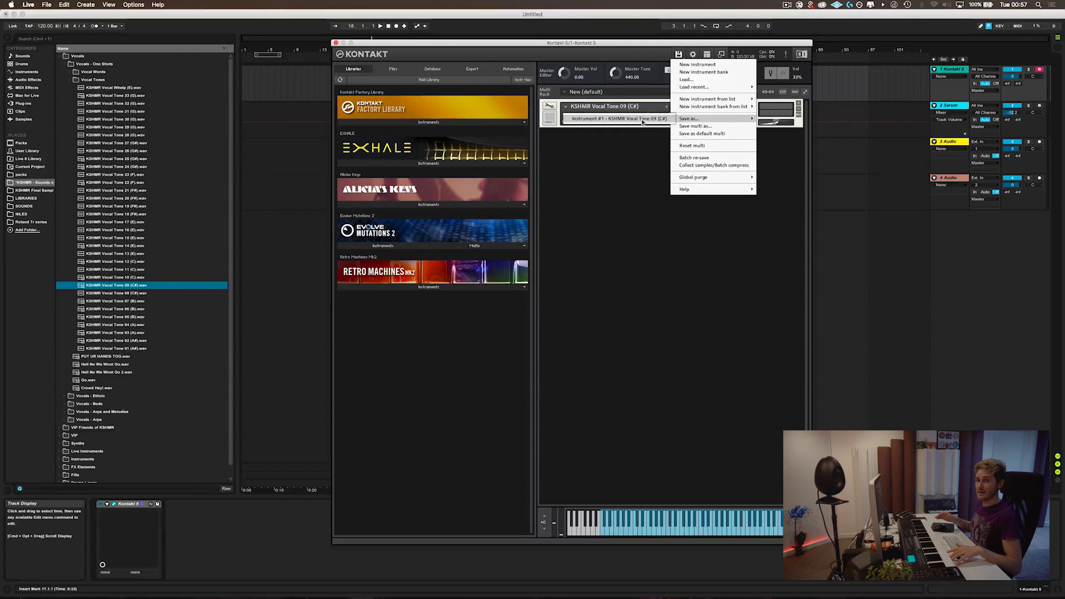
left_click(642, 120)
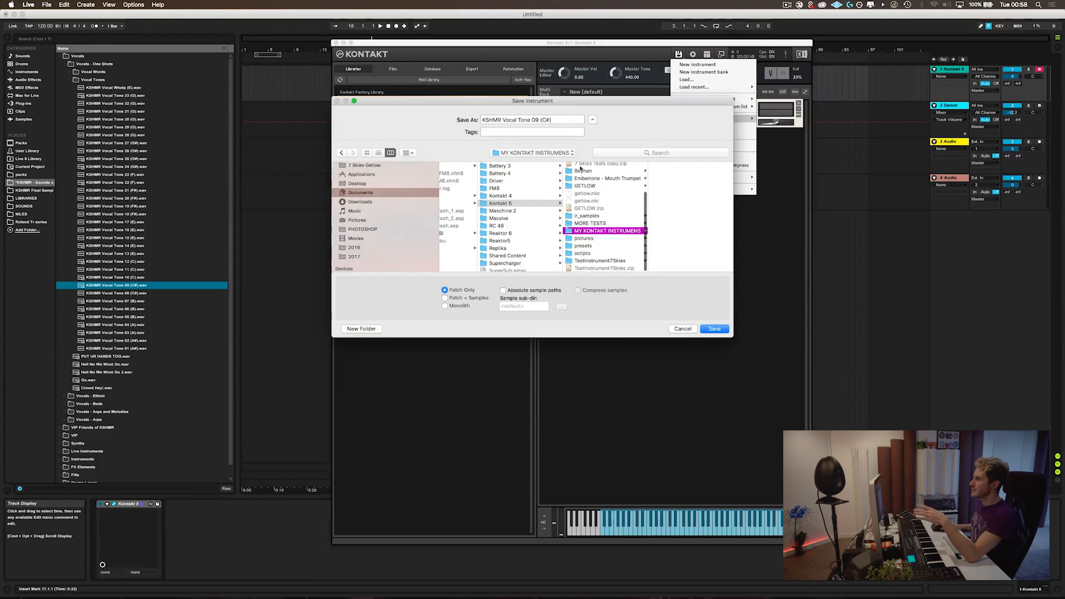
mouse_move(565, 100)
left_mouse_down()
mouse_move(615, 115)
mouse_move(575, 111)
left_mouse_up()
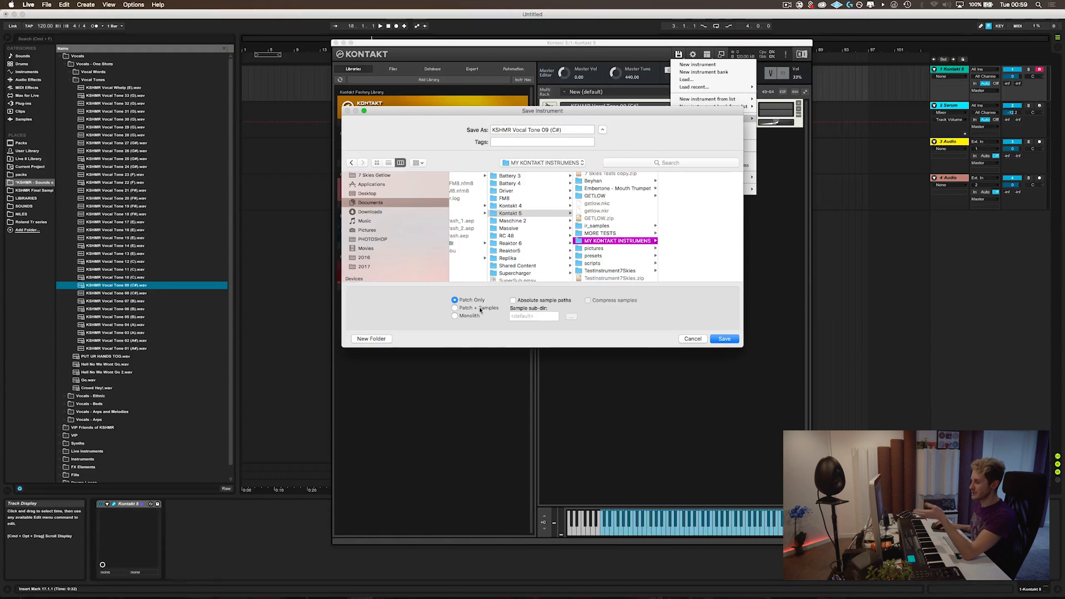
Try the Patch + Samples, Monolith and Patch Only save modes in turn for the instrument.
left_click(480, 309)
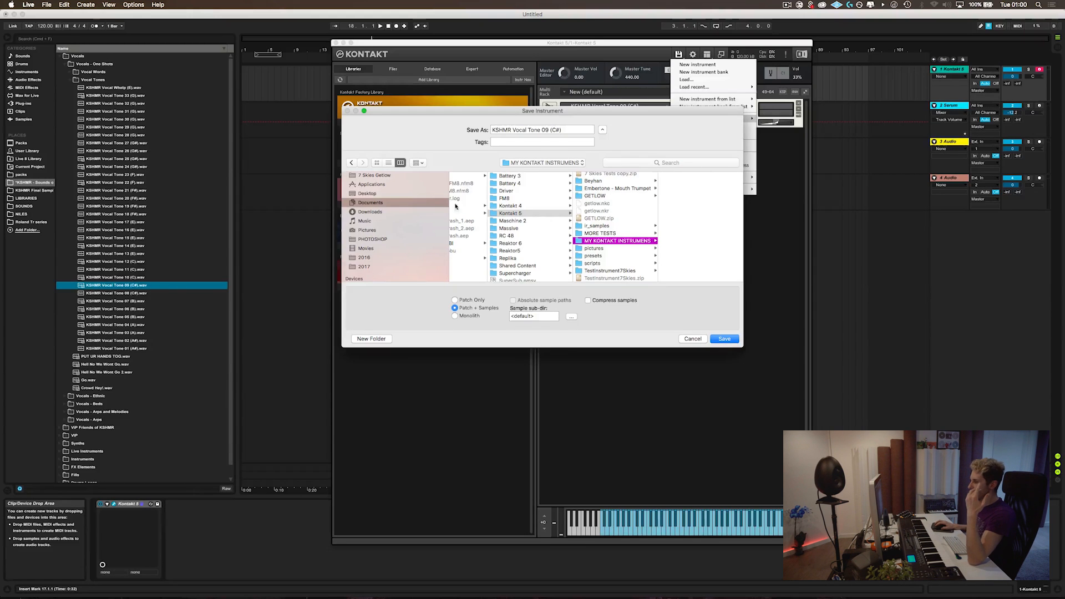
left_click(454, 316)
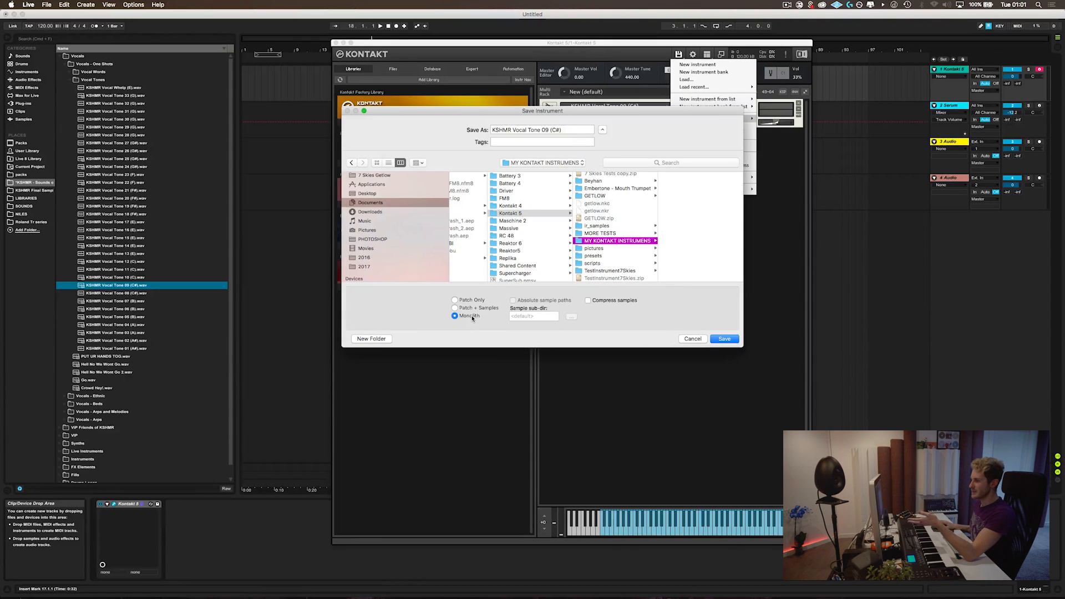
left_click(475, 308)
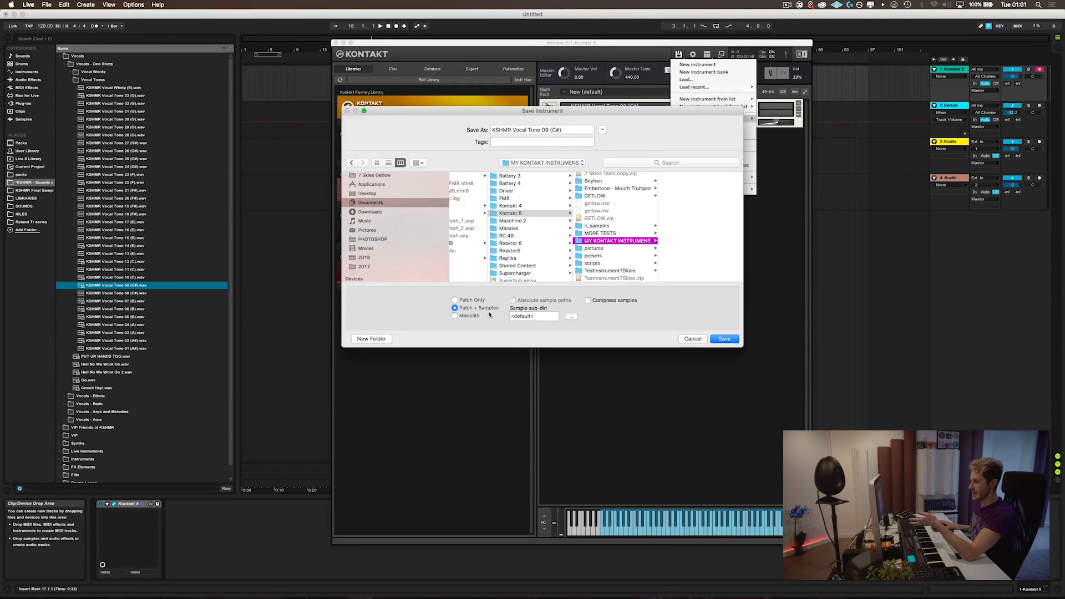
left_click(471, 300)
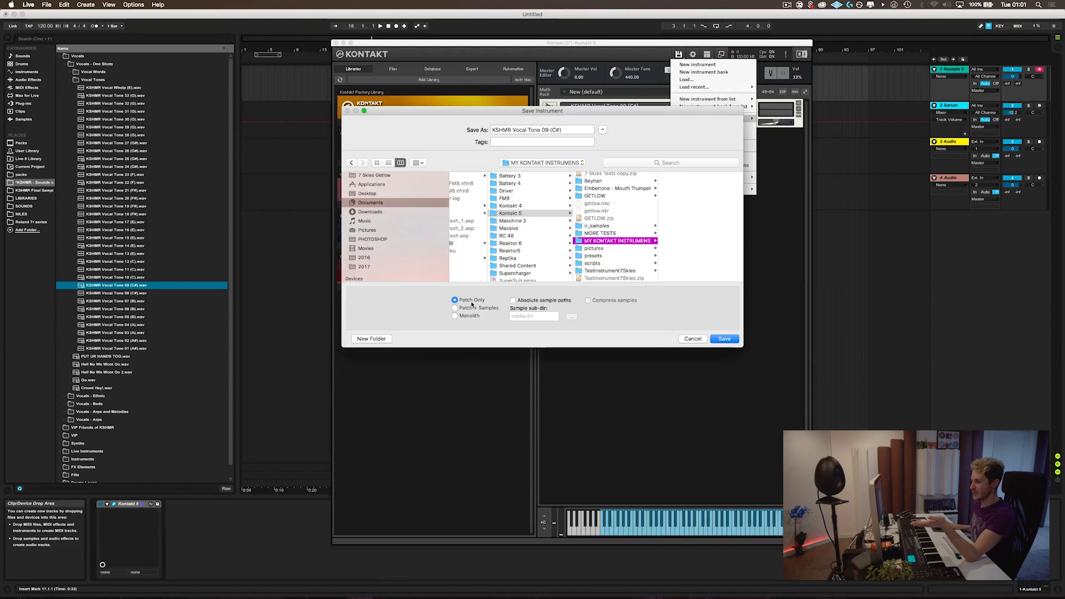
left_click(471, 317)
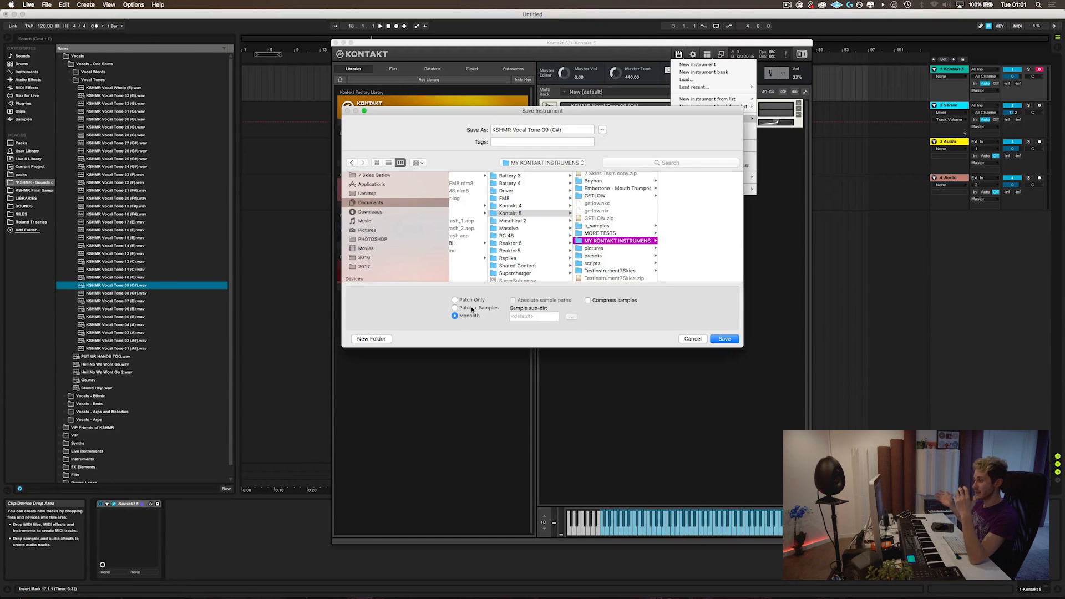
left_click(472, 308)
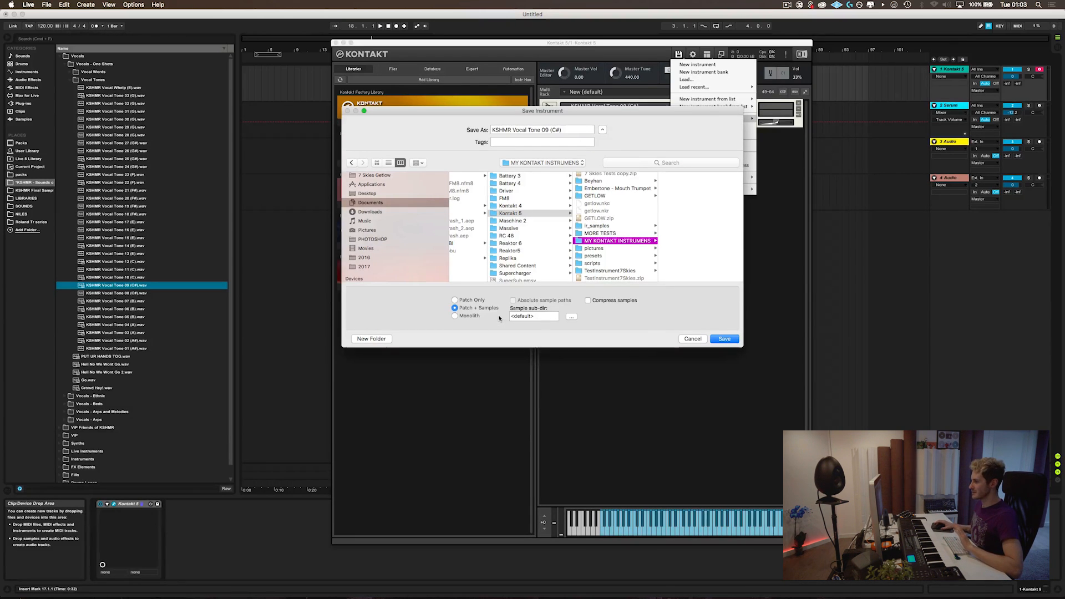
Save the instrument as a Monolith named KSHMR Vocal Tone 09 (C#) in the MY KONTAKT INSTRUMENS folder.
left_click(468, 317)
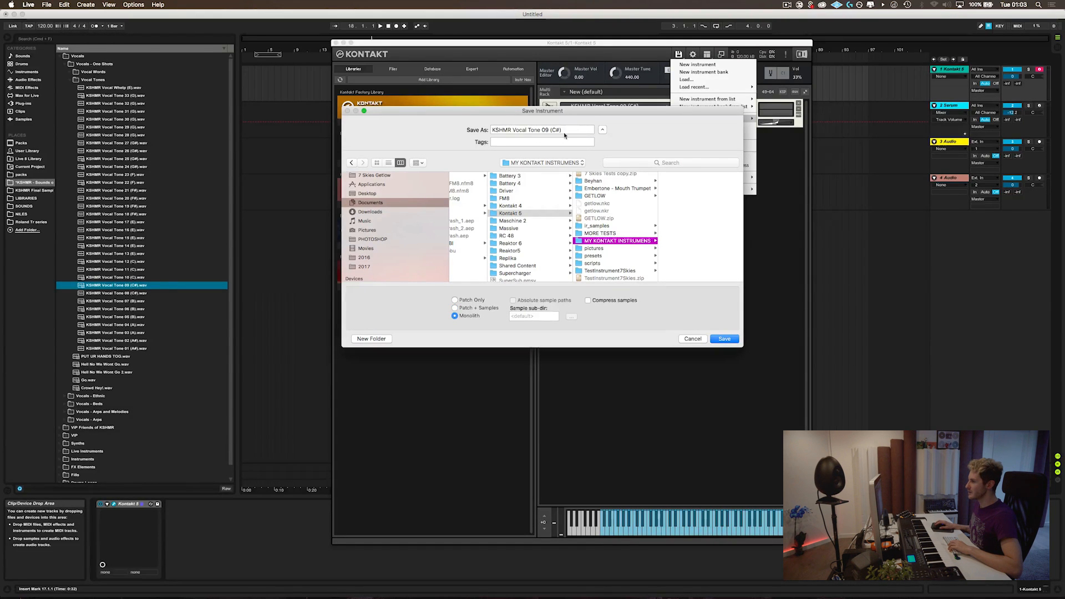
key("Tab")
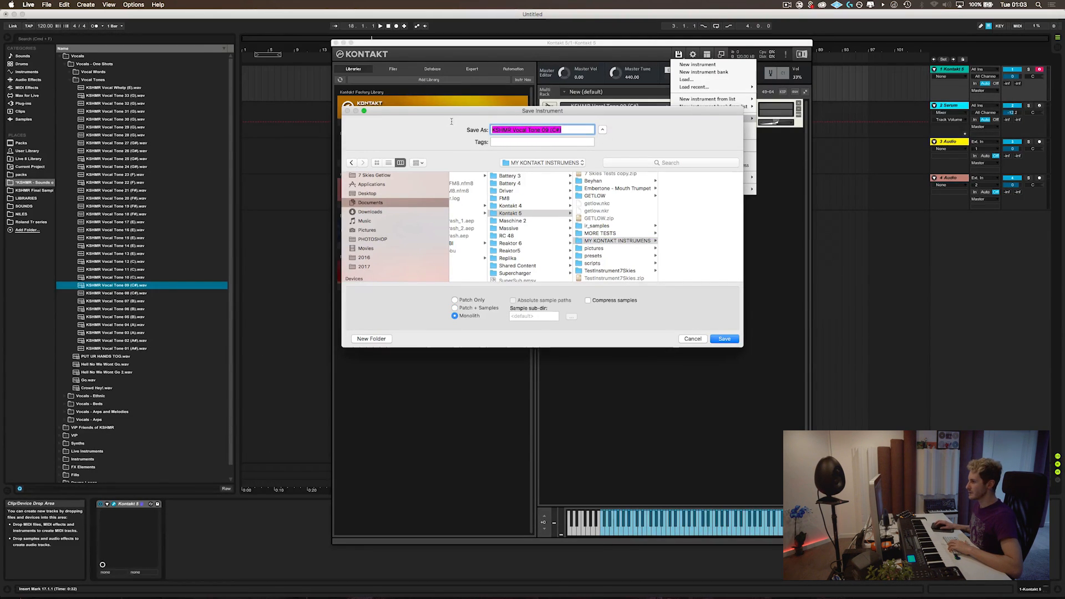
left_click(729, 340)
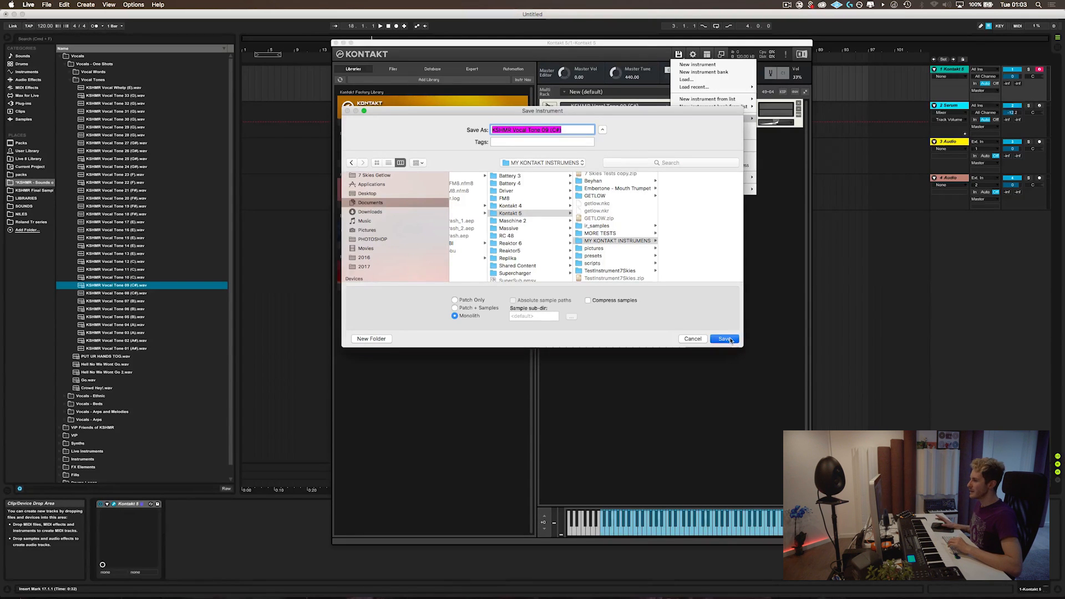
left_click(601, 202)
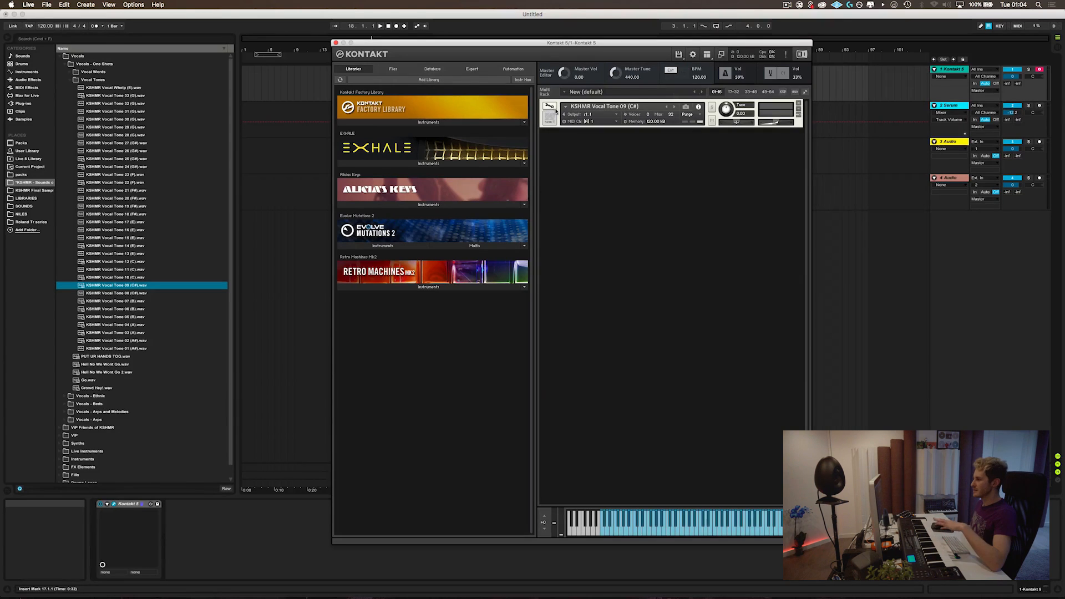
Look into the vocal tone instrument's edit view and the instrument lists of the Kontakt Factory Library, Exhale and Alicia's Keys libraries.
left_click(549, 106)
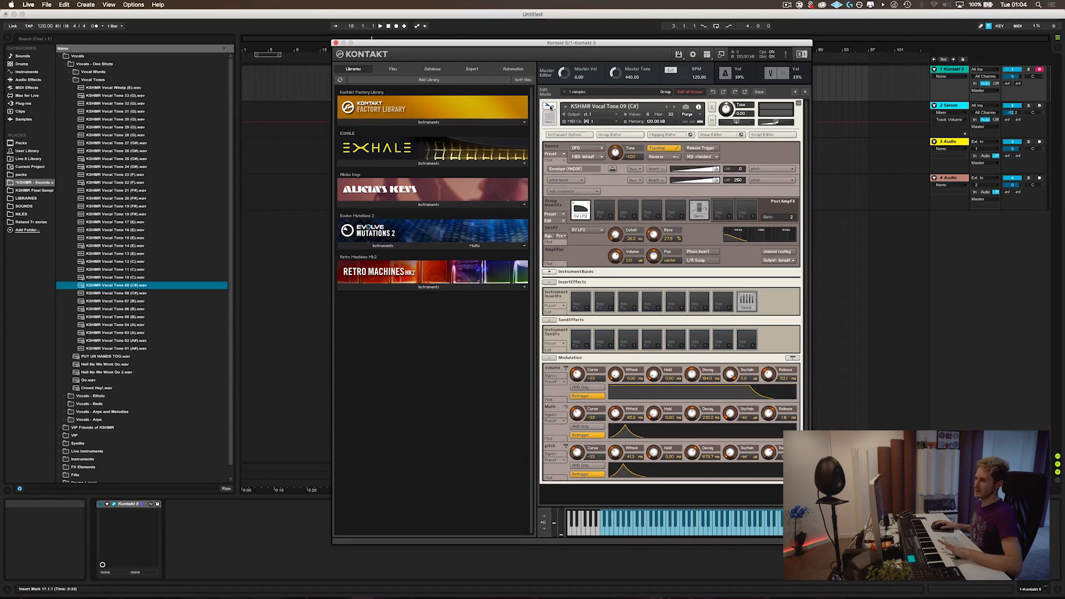
left_click(550, 106)
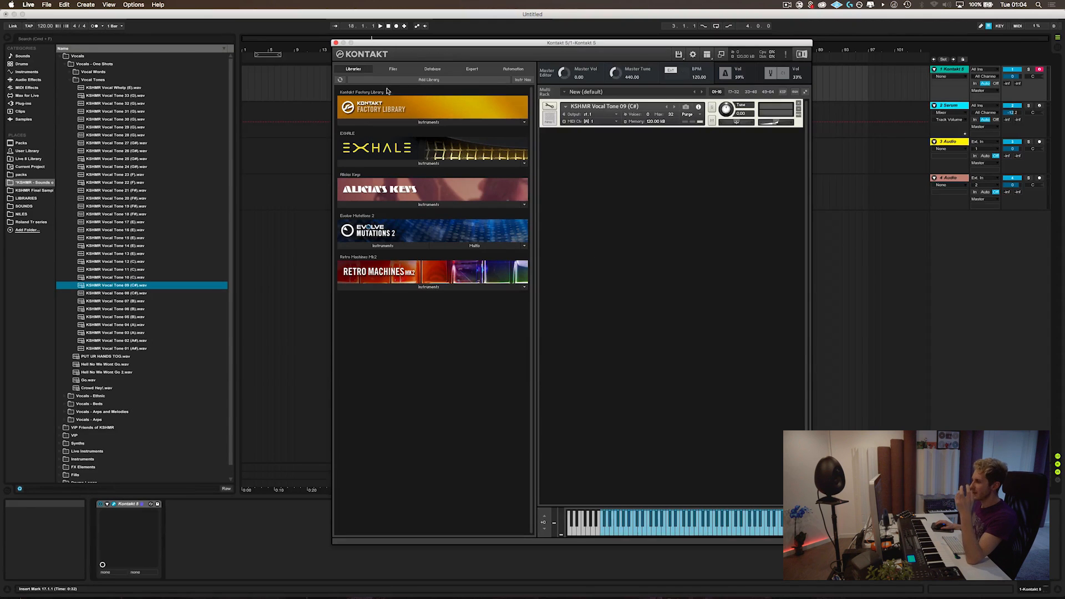
left_click(423, 124)
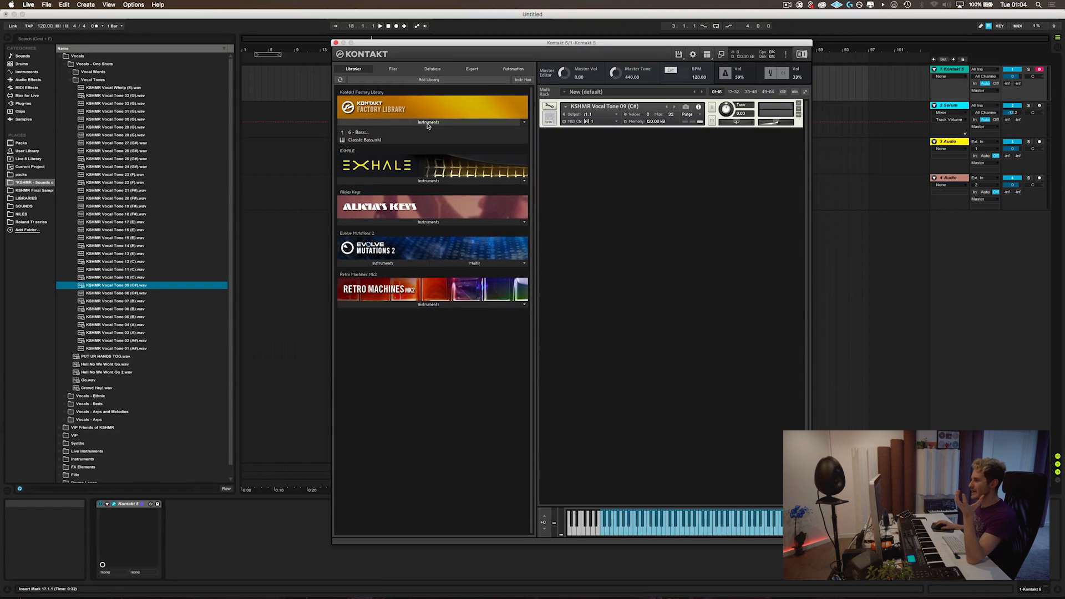
left_click(423, 124)
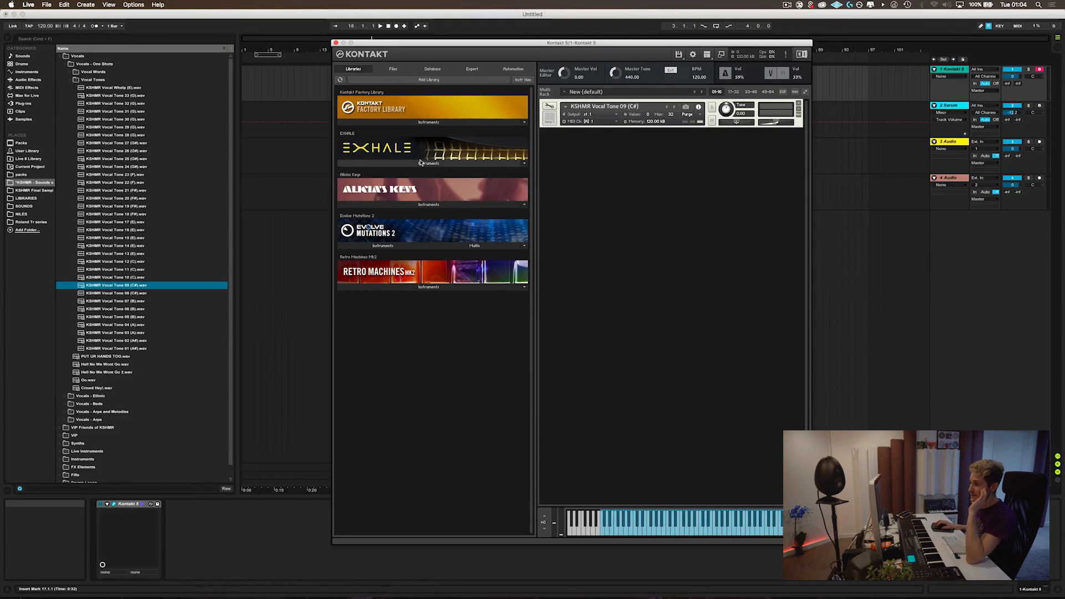
left_click(420, 162)
left_click(420, 163)
left_click(419, 205)
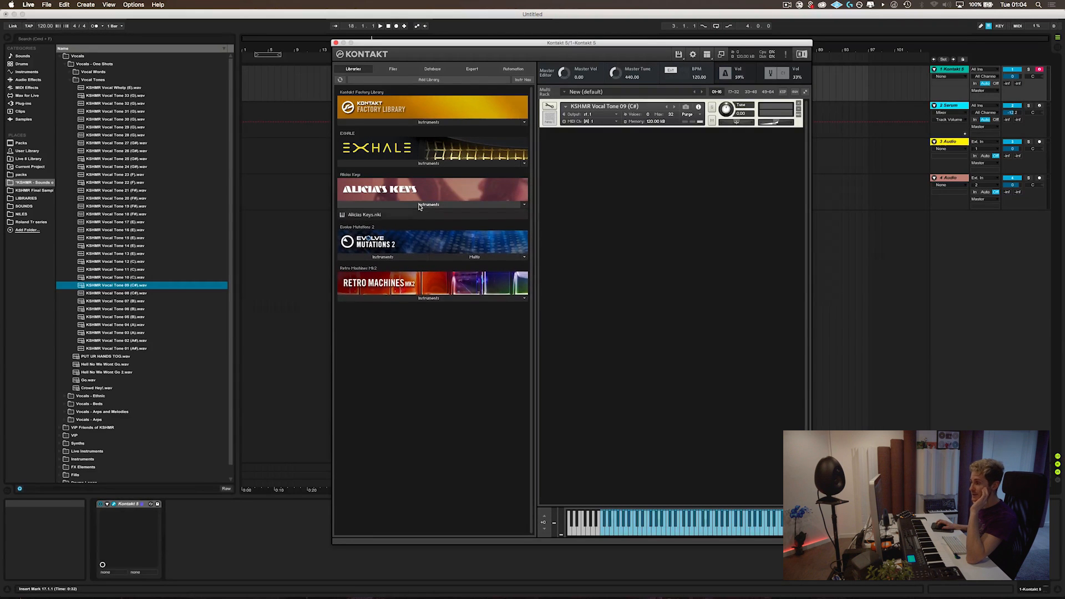
left_click(419, 206)
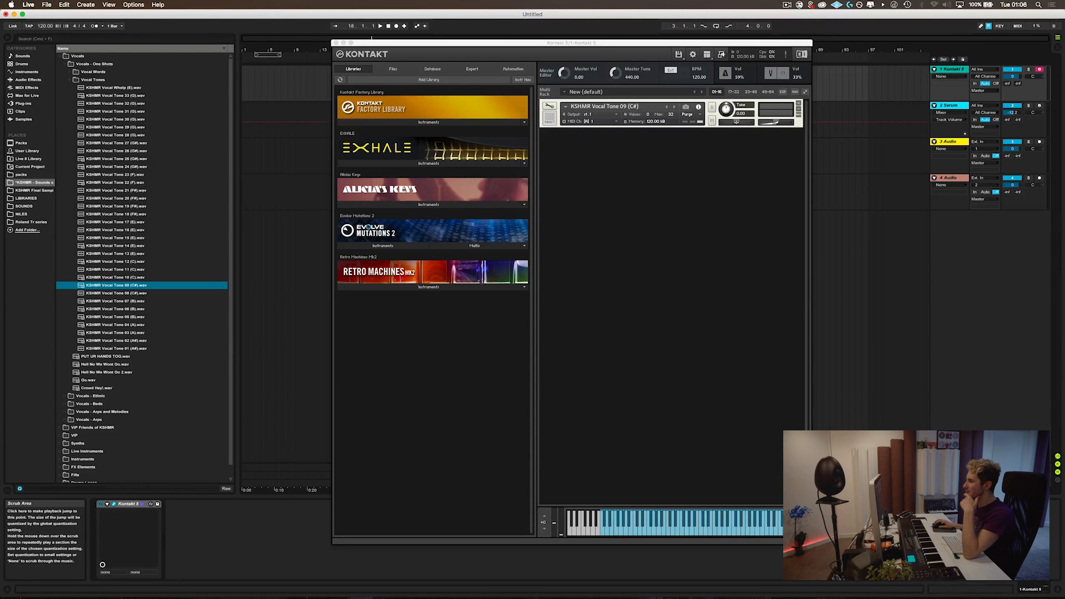
Show the Quick-Load catalogue below the rack and view its Retromachines Mk2, Output and KSHMR folders.
left_click(707, 54)
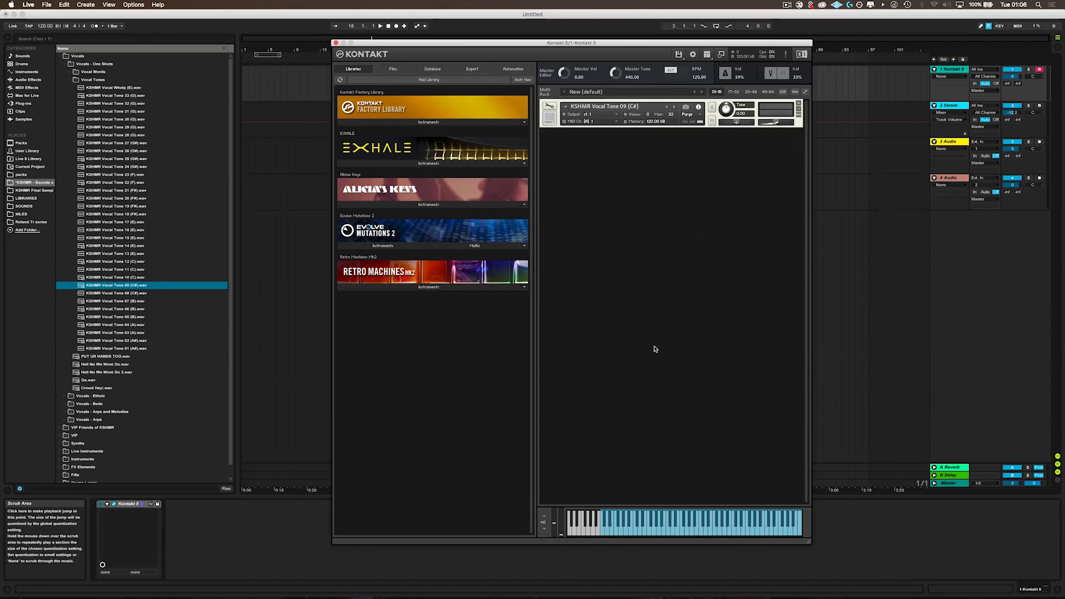
right_click(654, 350)
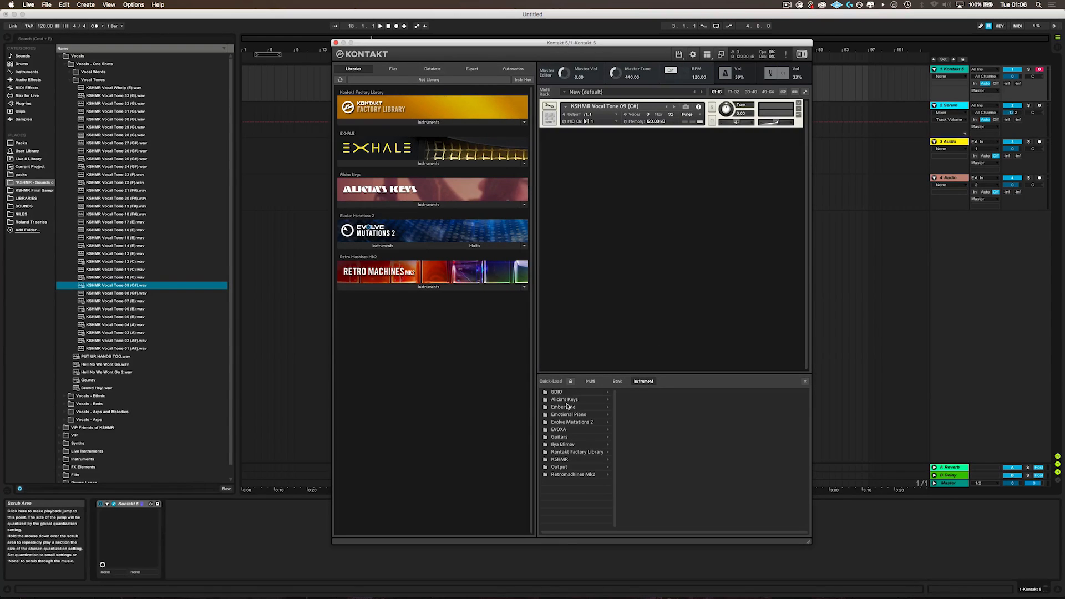
left_click(566, 476)
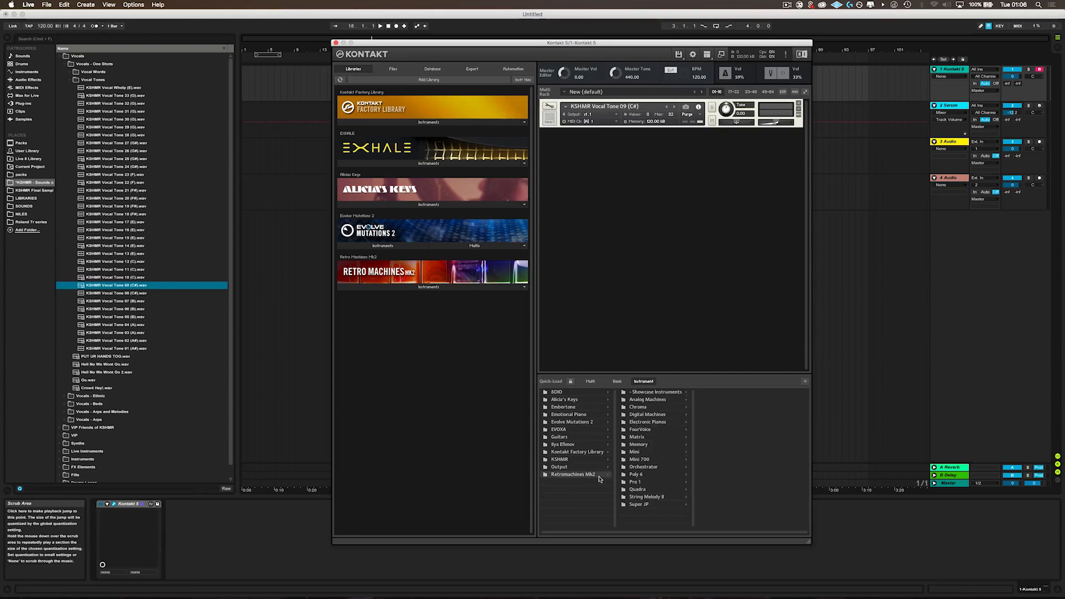
left_click(564, 468)
left_click(564, 461)
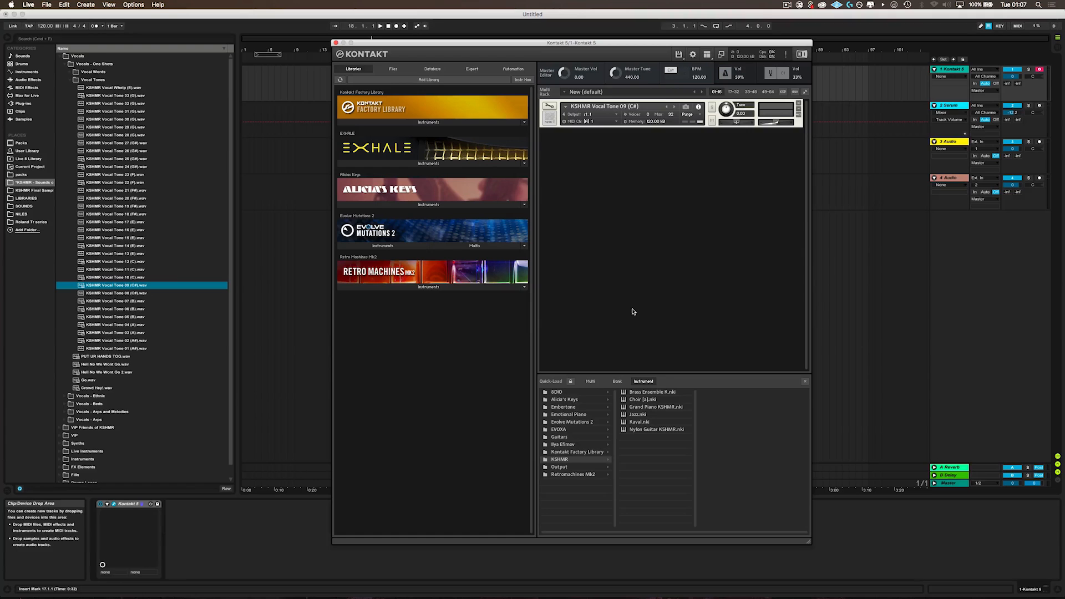
Create a new Quick-Load folder named PIANOS at the top level of the instrument catalogue.
right_click(569, 491)
left_click(588, 494)
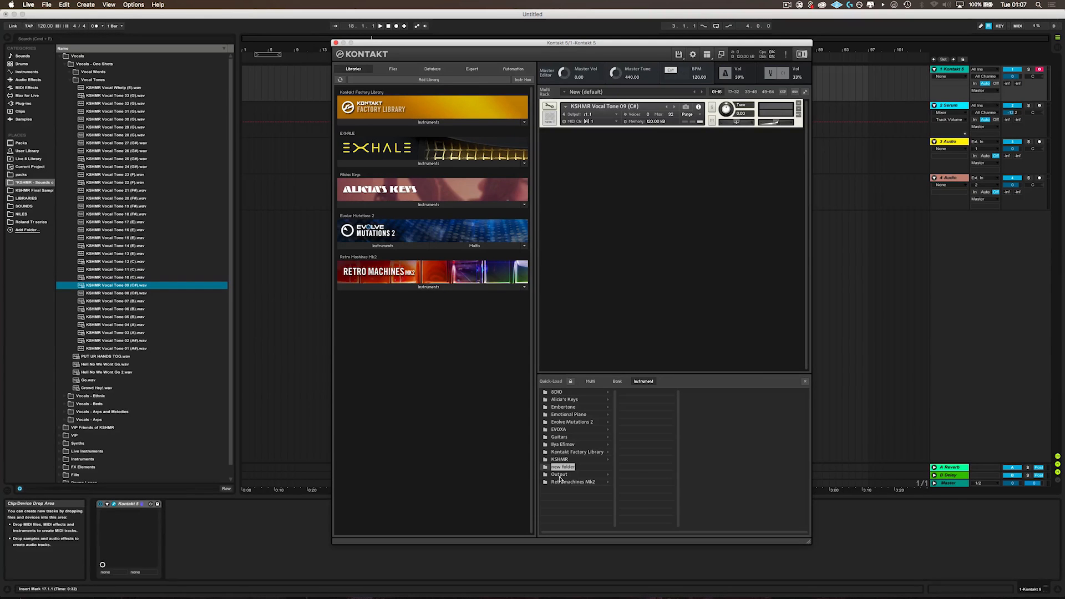
type("Pl")
type("ANO")
key("Return")
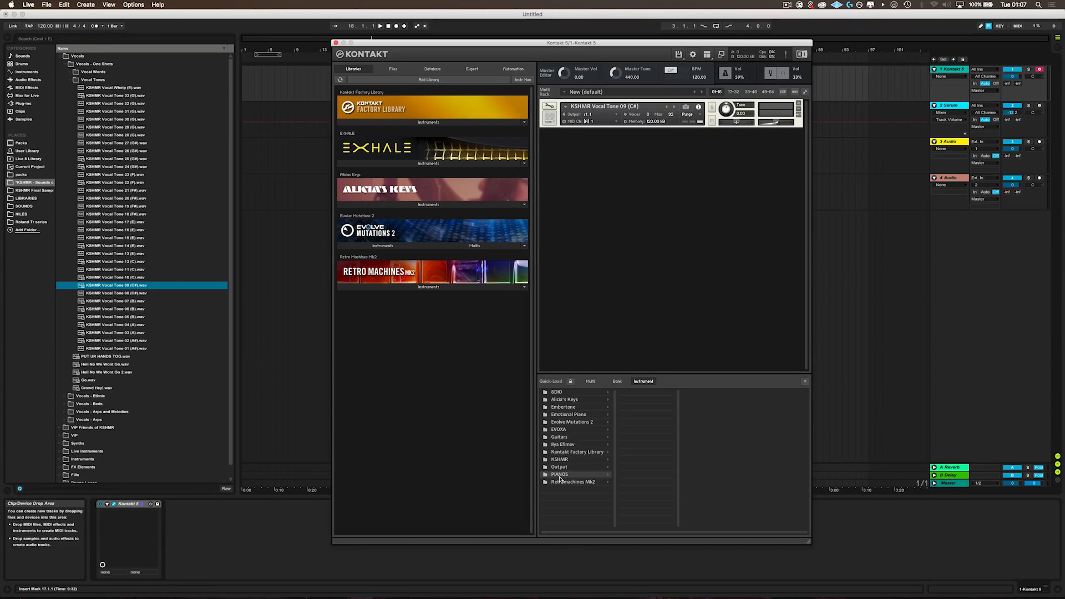
Put Alicias Keys.nki from the Alicia's Keys folder into the PIANOS folder and reopen the Alicia's Keys folder.
left_click(566, 400)
left_click_drag(650, 392, 564, 477)
left_click(572, 400)
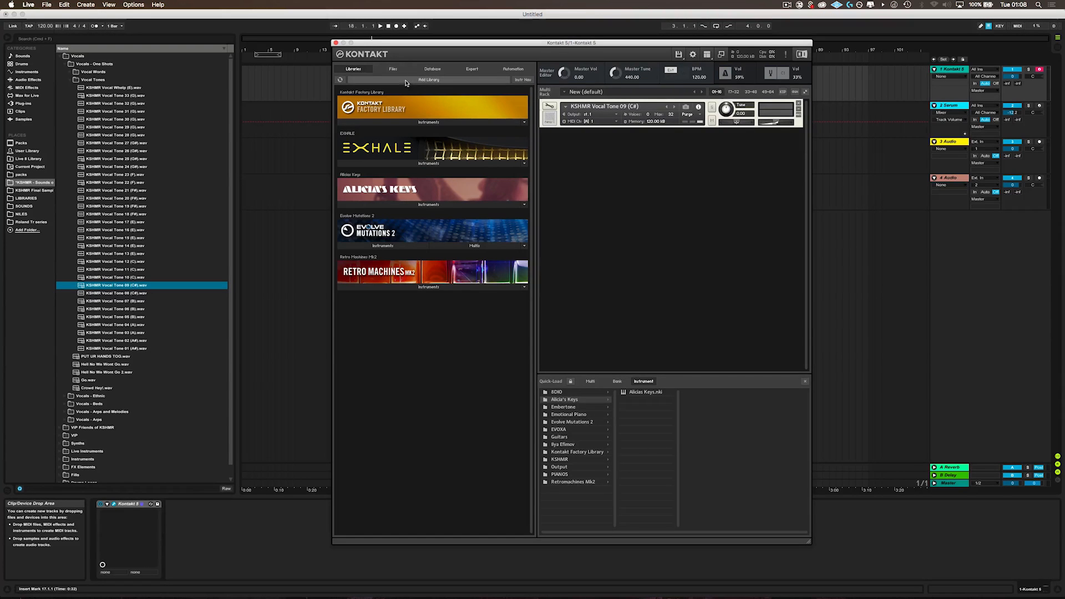
Search the instrument database for "piano" and look through the matching instruments.
left_click(433, 69)
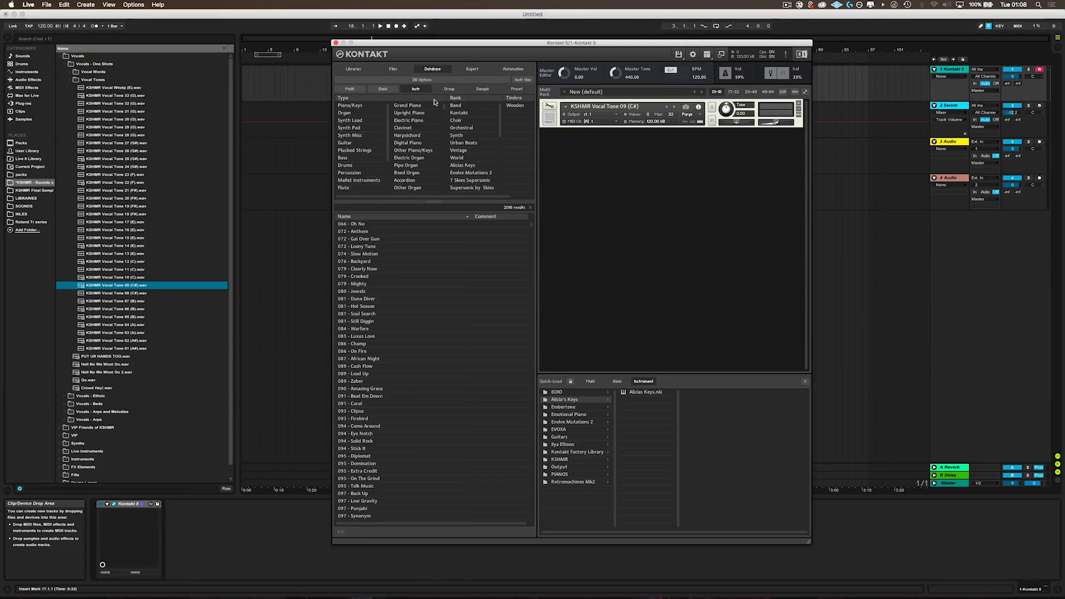
left_click(383, 209)
type("piano")
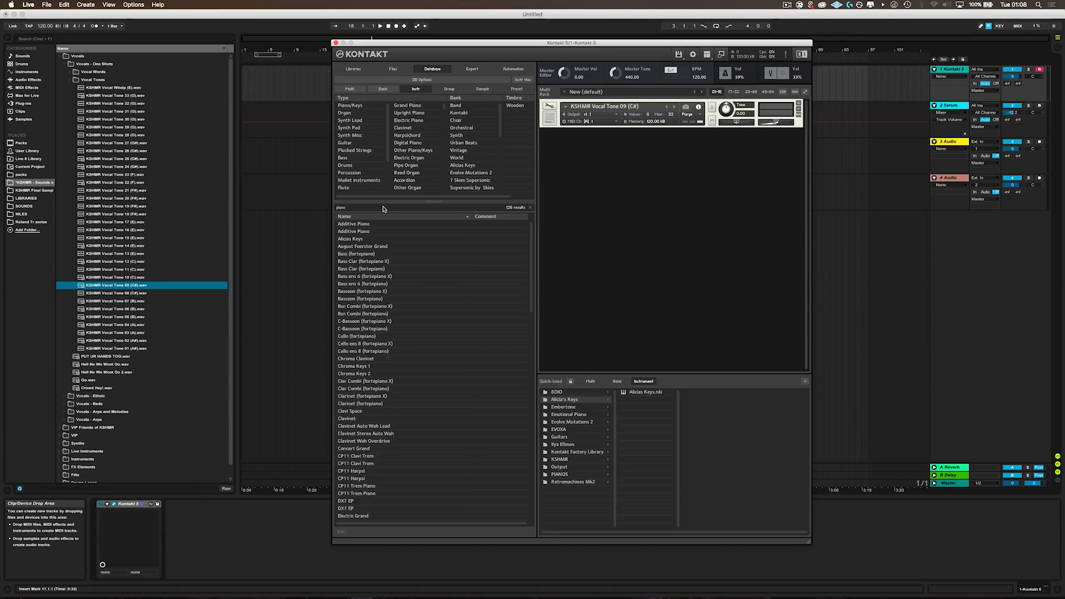
left_click(361, 225)
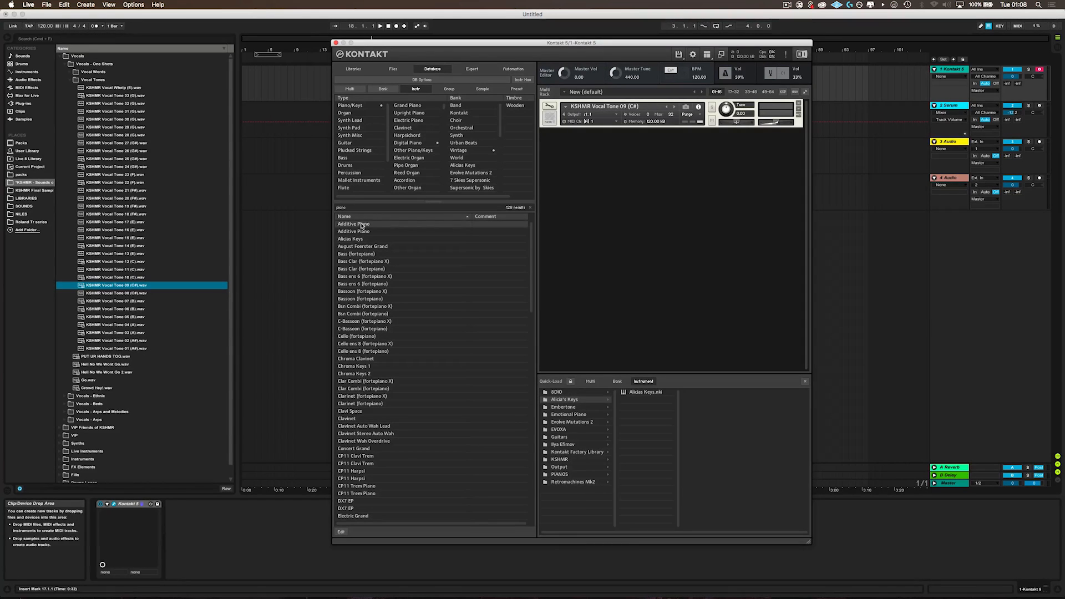
scroll(397, 358, "down", 15)
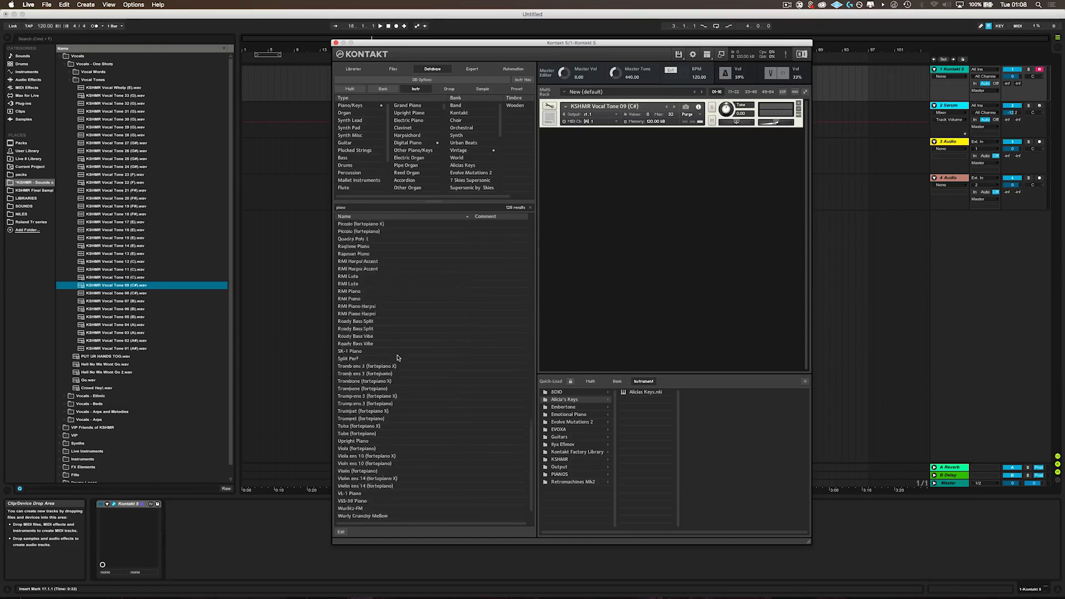
scroll(397, 358, "up", 15)
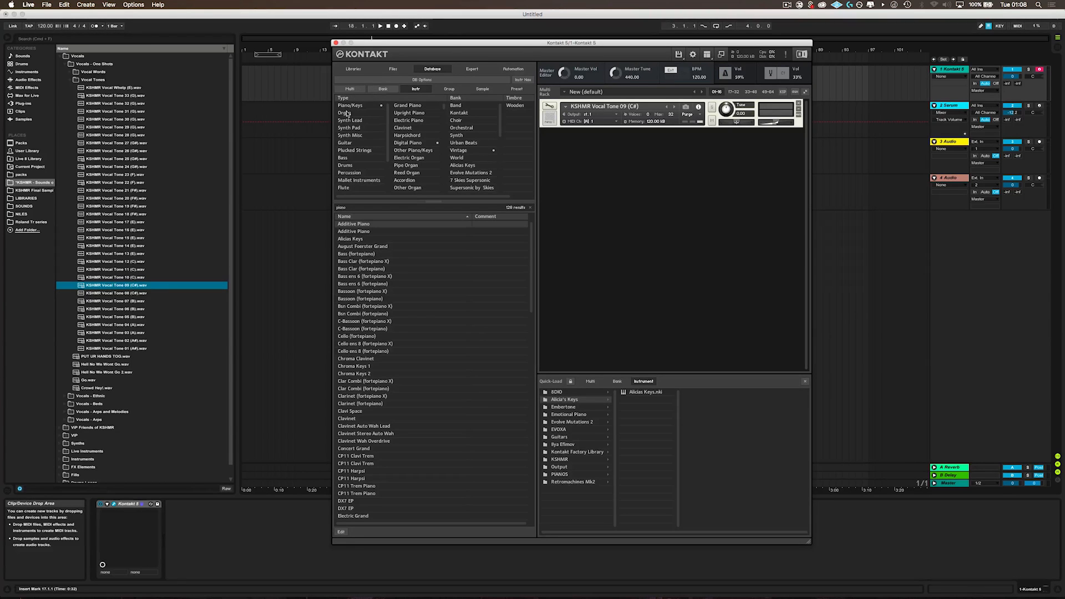
scroll(471, 145, "down", 1)
scroll(376, 268, "down", 20)
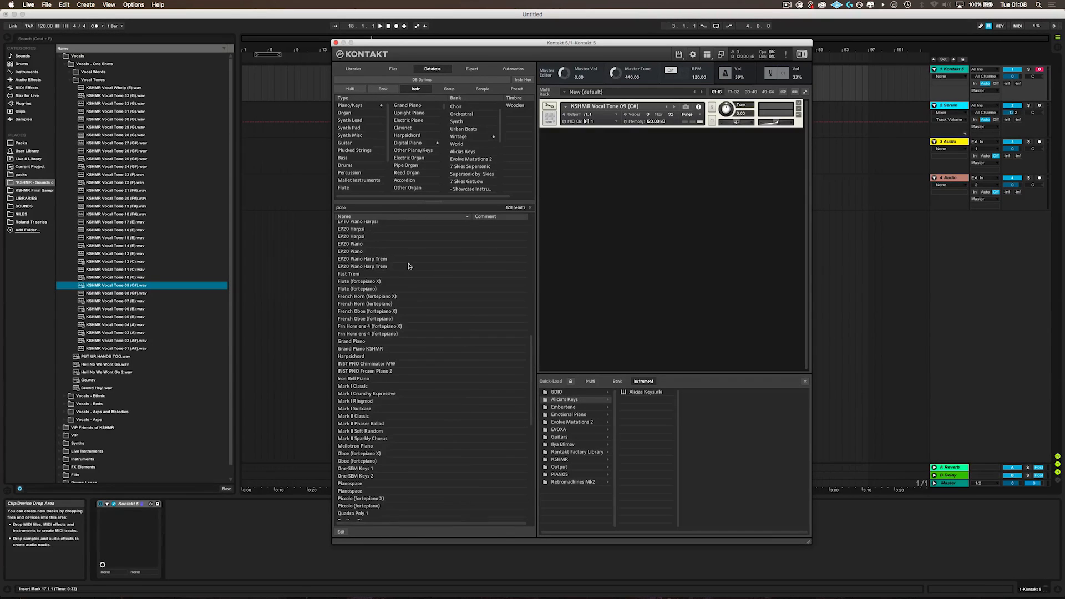
scroll(395, 301, "down", 1)
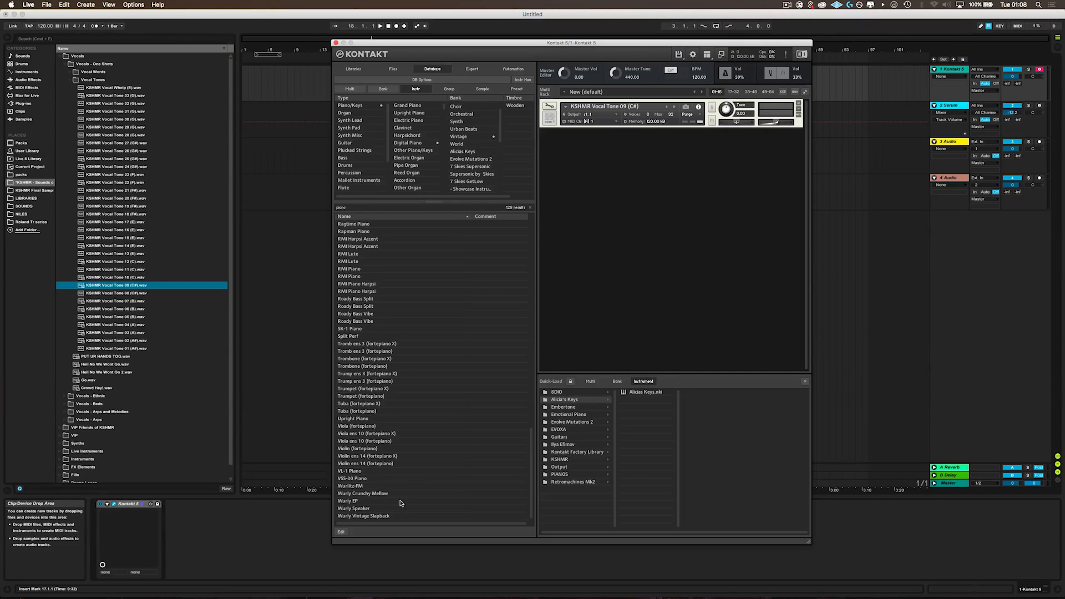
Add all the instruments found for "piano" in the database to the PIANOS Quick-Load folder.
scroll(358, 515, "up", 15)
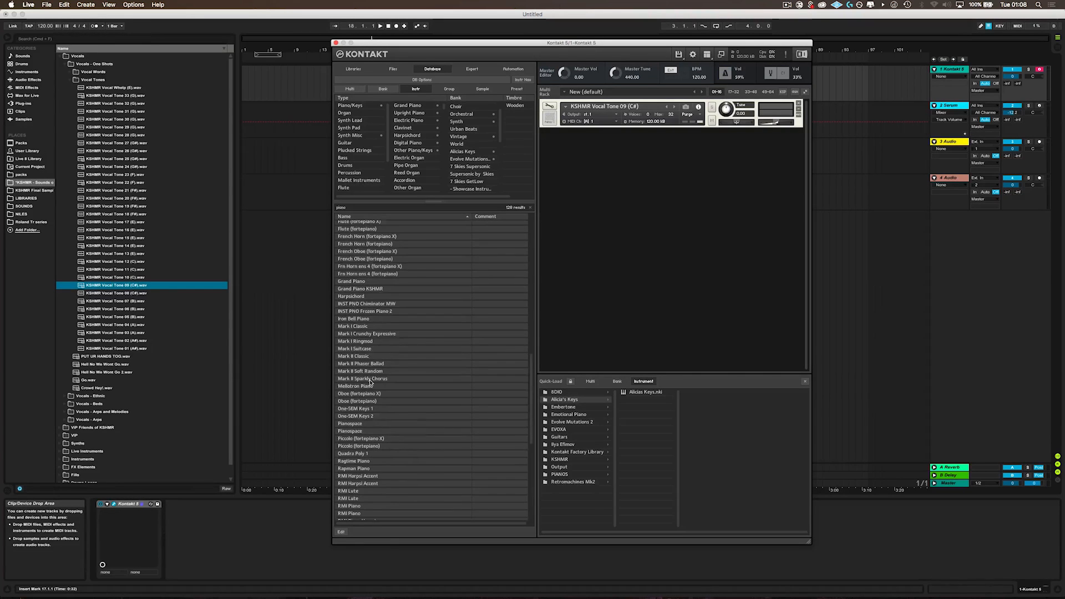
scroll(361, 368, "up", 5)
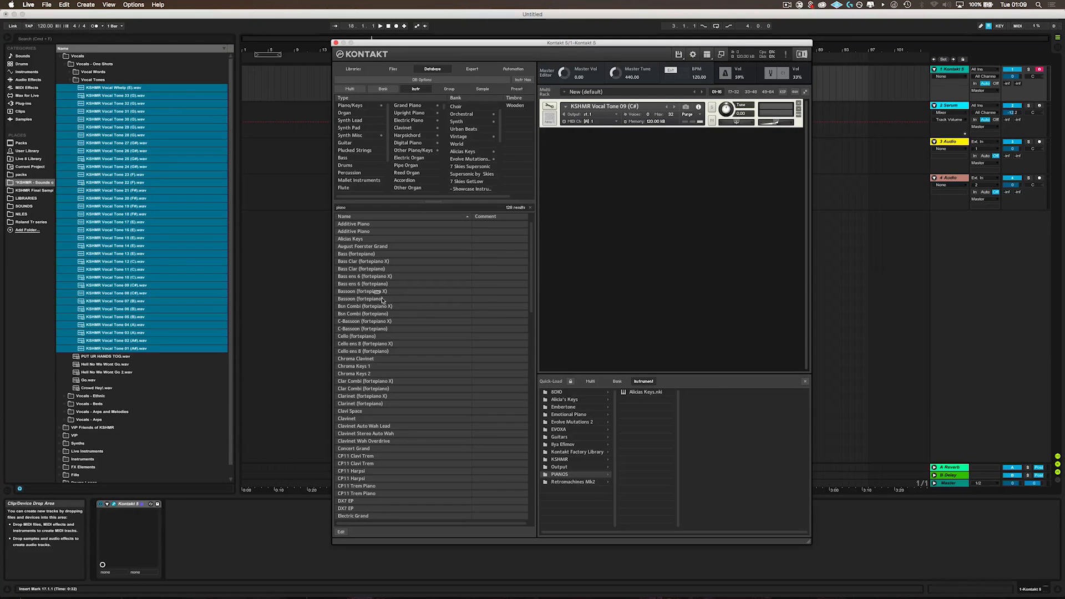
left_click_drag(477, 454, 591, 475)
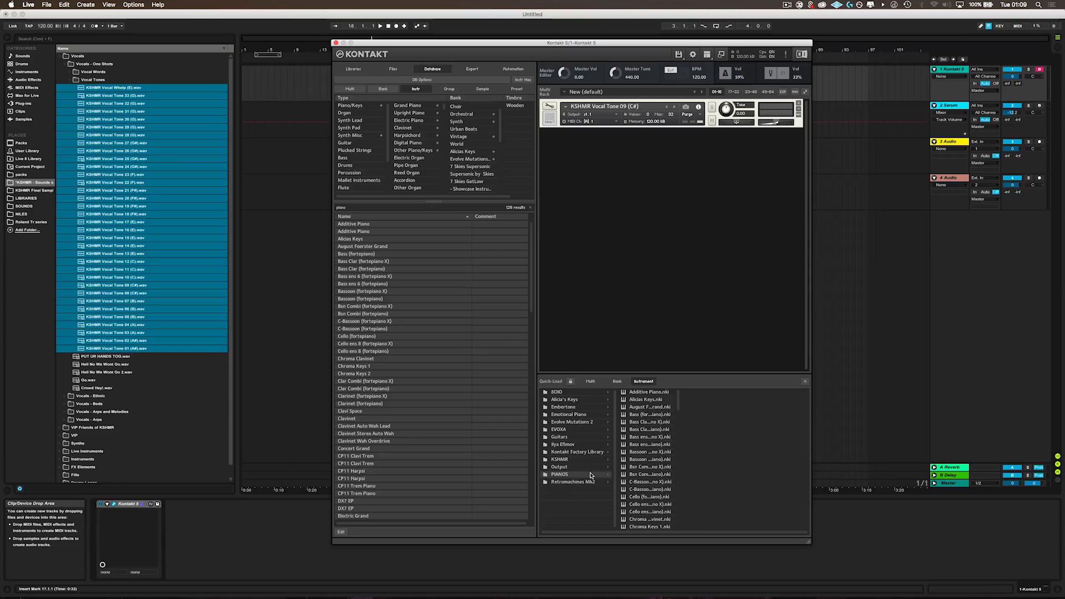
Look through the instruments in the PIANOS Quick-Load folder and return the browser to the libraries view.
left_click(571, 475)
scroll(648, 452, "down", 10)
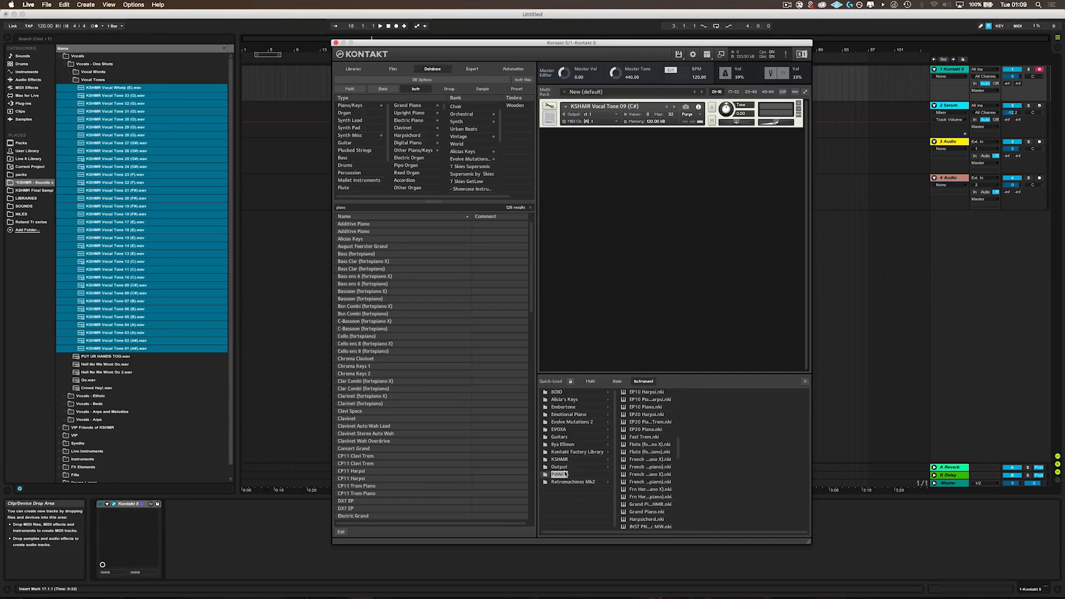
scroll(657, 453, "down", 3)
scroll(660, 459, "up", 10)
left_click(569, 469)
left_click(578, 476)
scroll(658, 444, "down", 10)
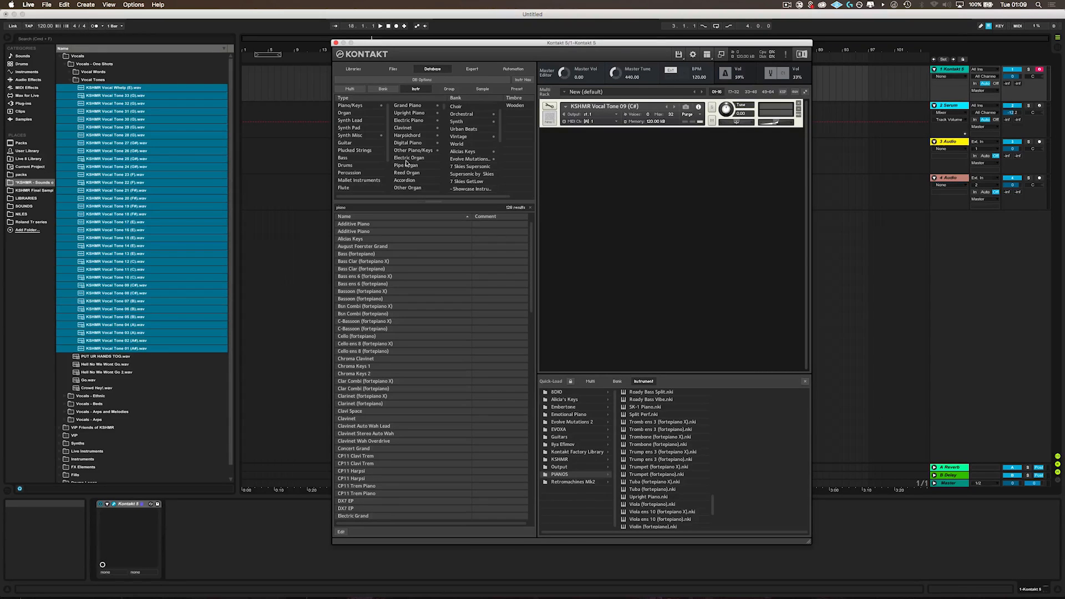
left_click(354, 69)
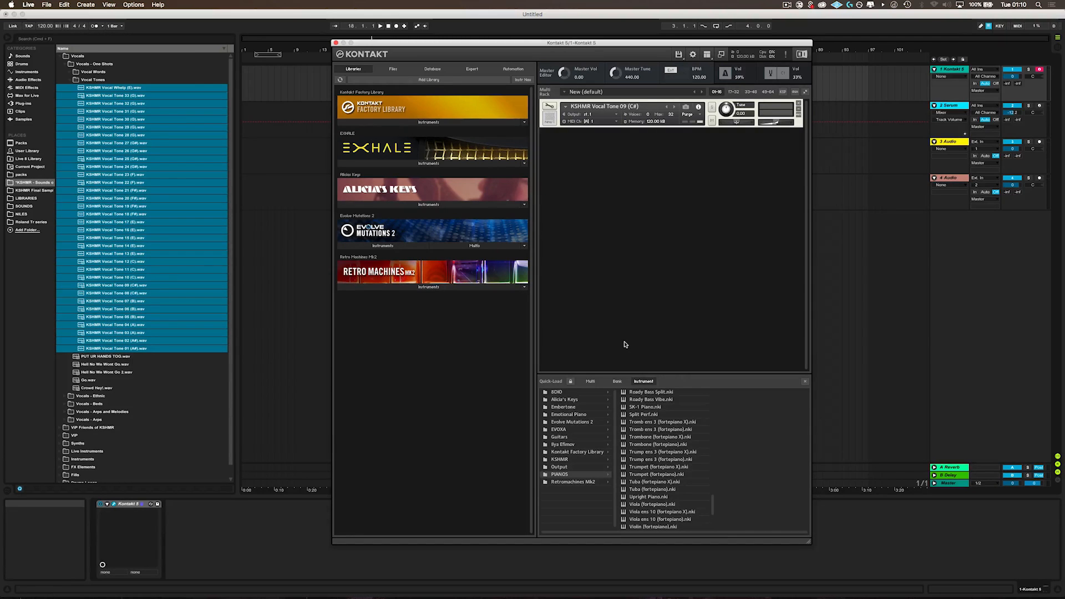
Remove KSHMR Vocal Tone 09 (C#) from the rack and load Additive Piano.nki from the PIANOS Quick-Load folder.
scroll(685, 440, "up", 15)
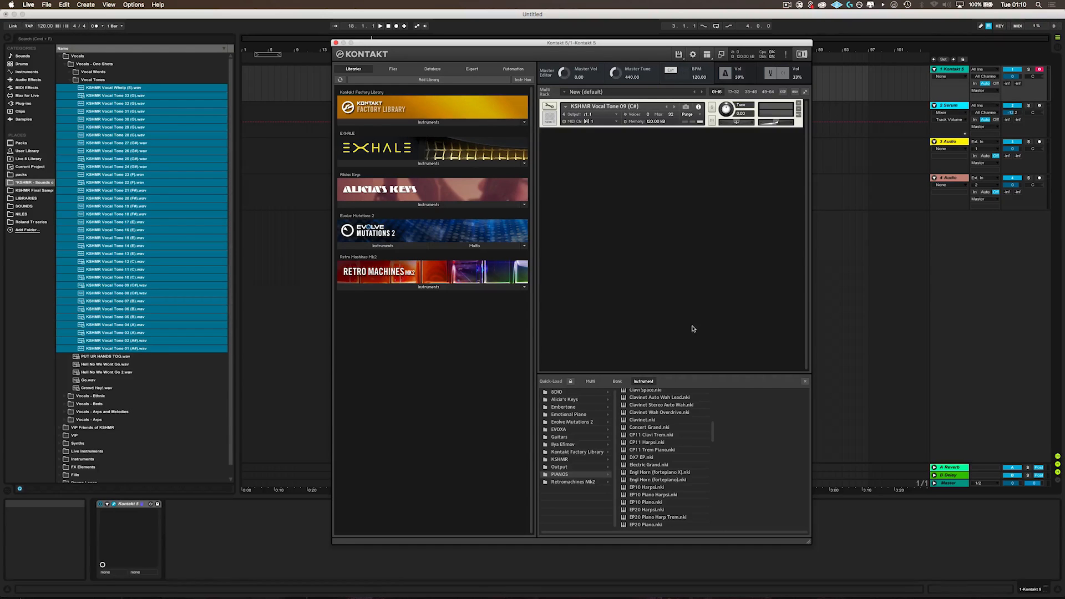
scroll(653, 407, "up", 8)
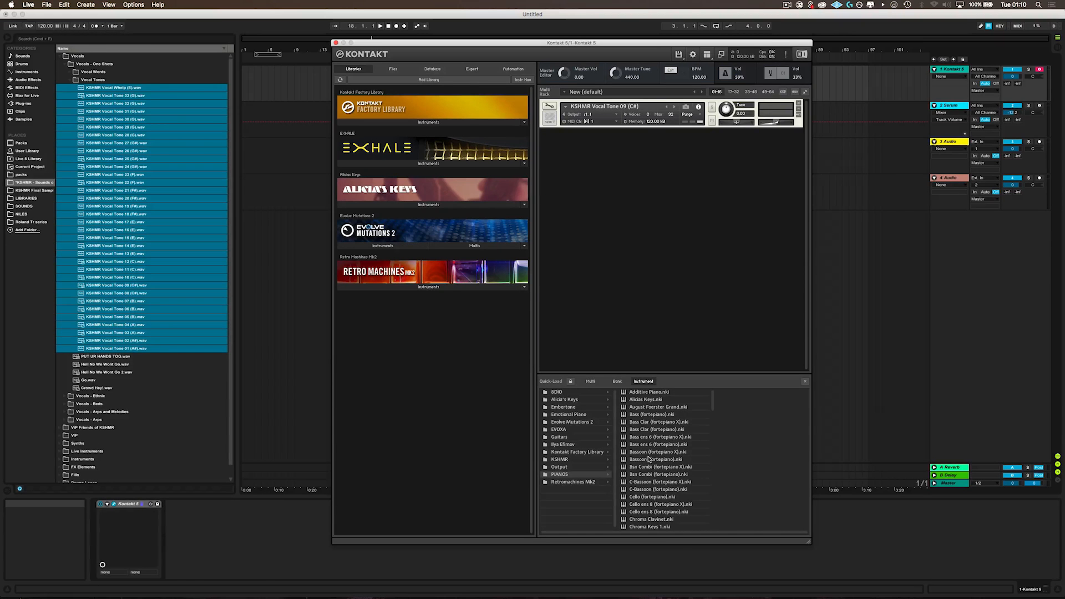
scroll(649, 460, "down", 6)
scroll(655, 469, "up", 6)
left_click(799, 103)
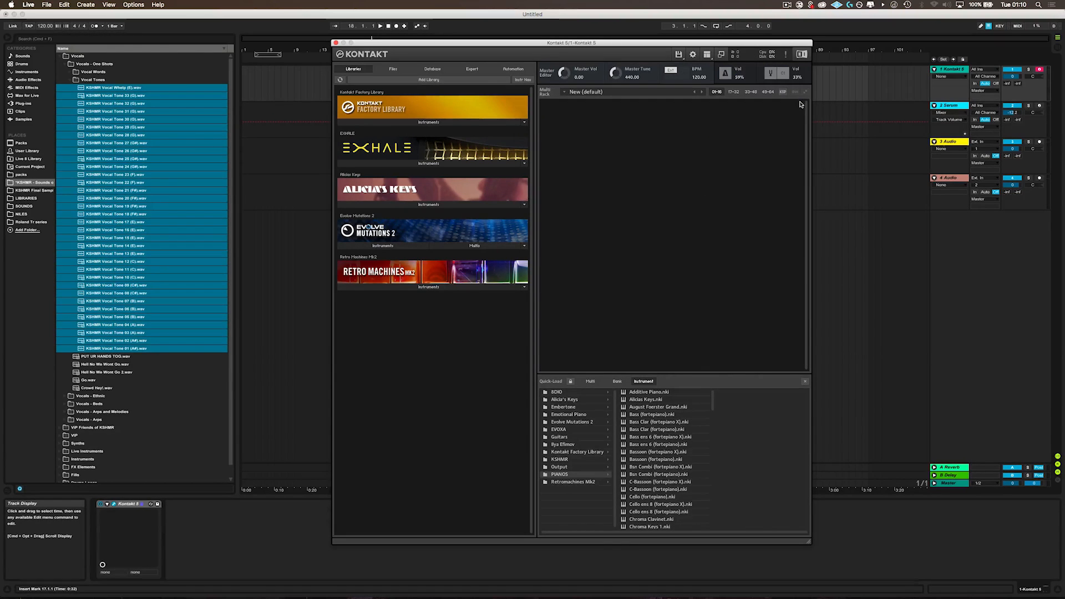
double_click(647, 393)
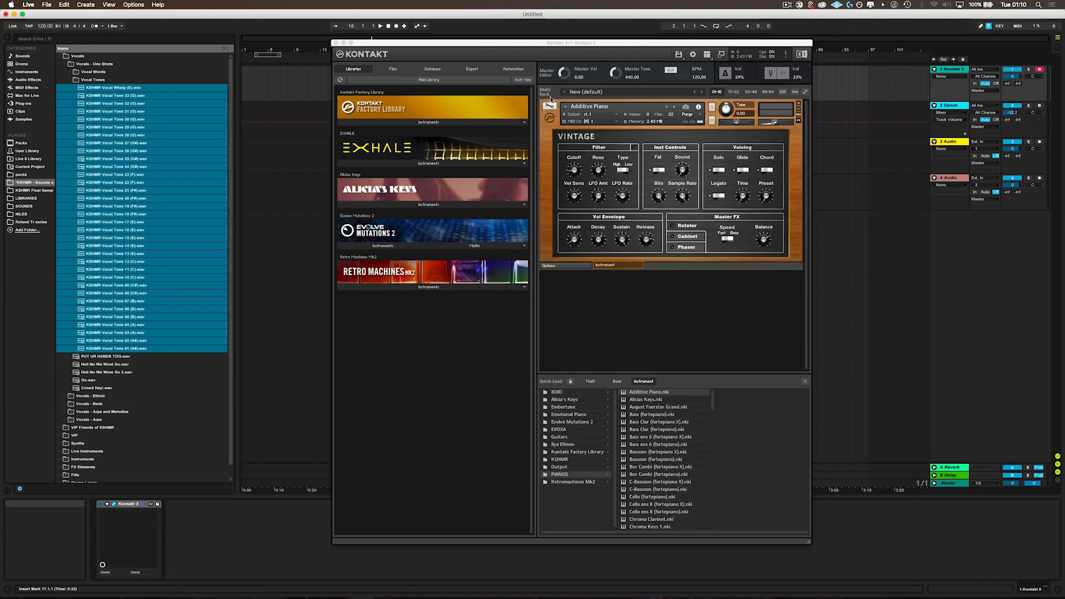
Hide the Quick-Load catalogue, switch to the minimized view and move the plug-in window towards the middle of the arrangement.
double_click(670, 316)
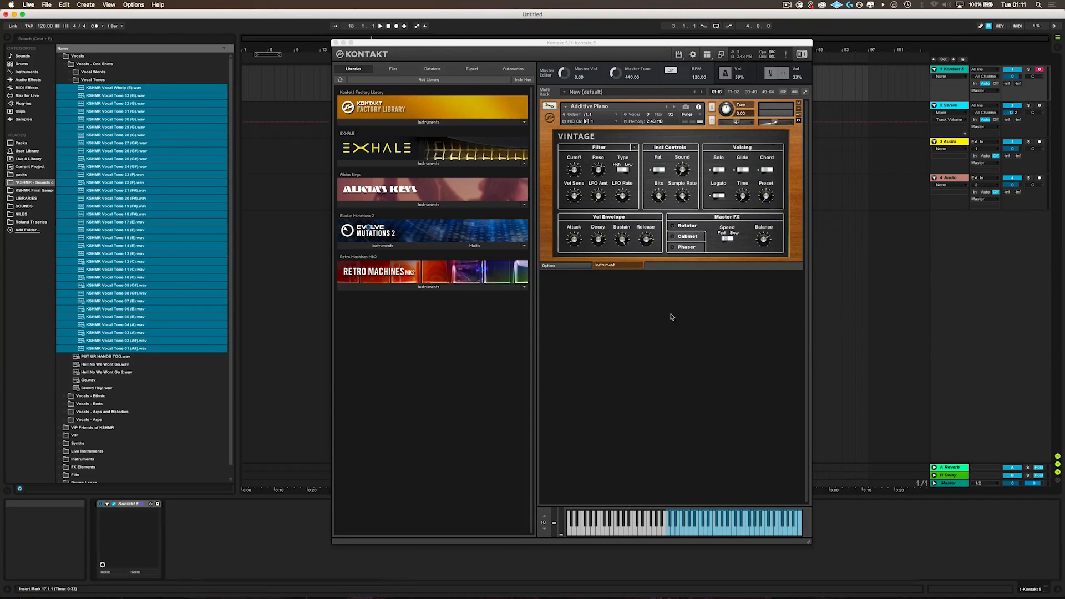
left_click(722, 55)
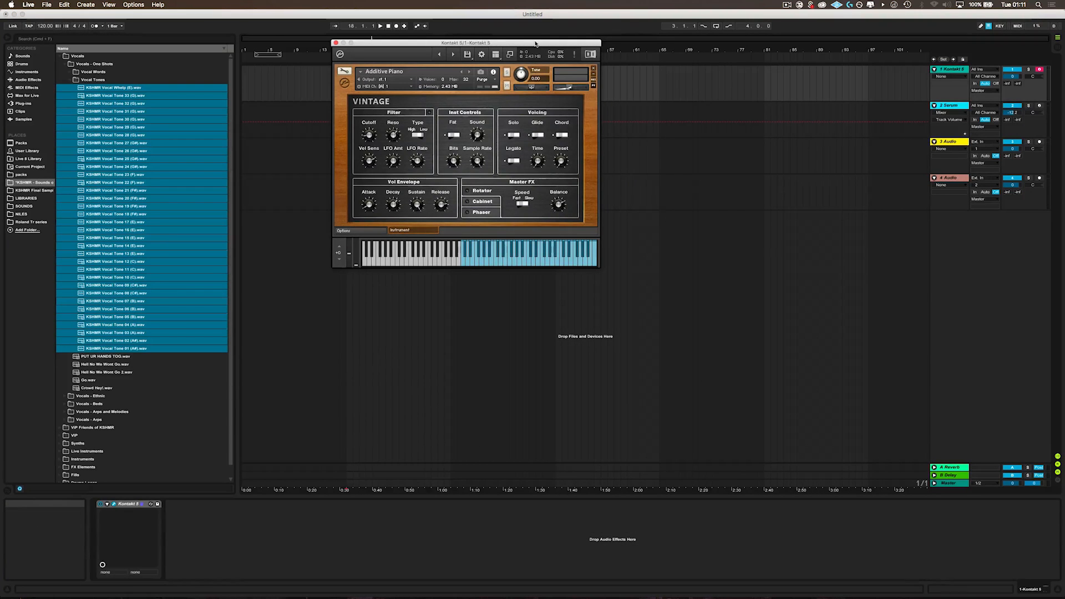
left_click_drag(705, 104, 643, 143)
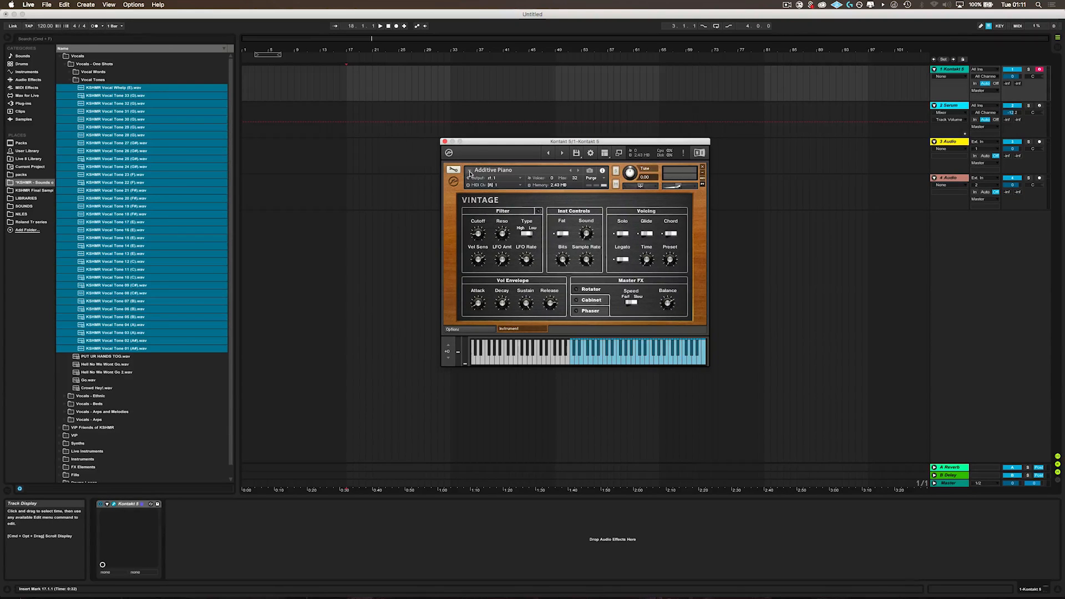
Look through the PIANOS folder in the instrument header's Quick-Load list and choose Additive Piano.nki.
left_click(470, 172)
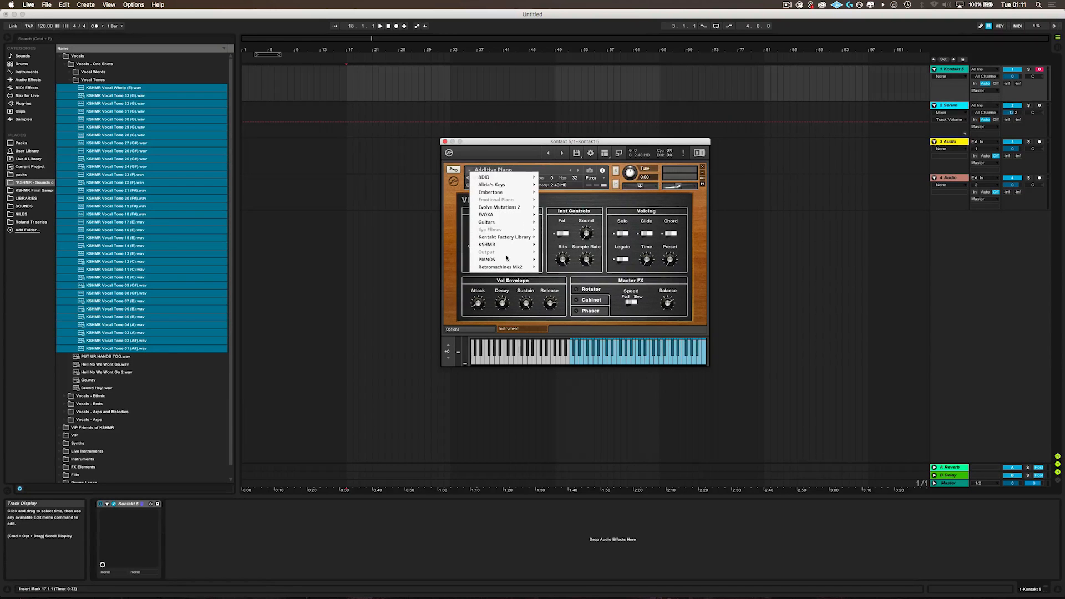
mouse_move(506, 260)
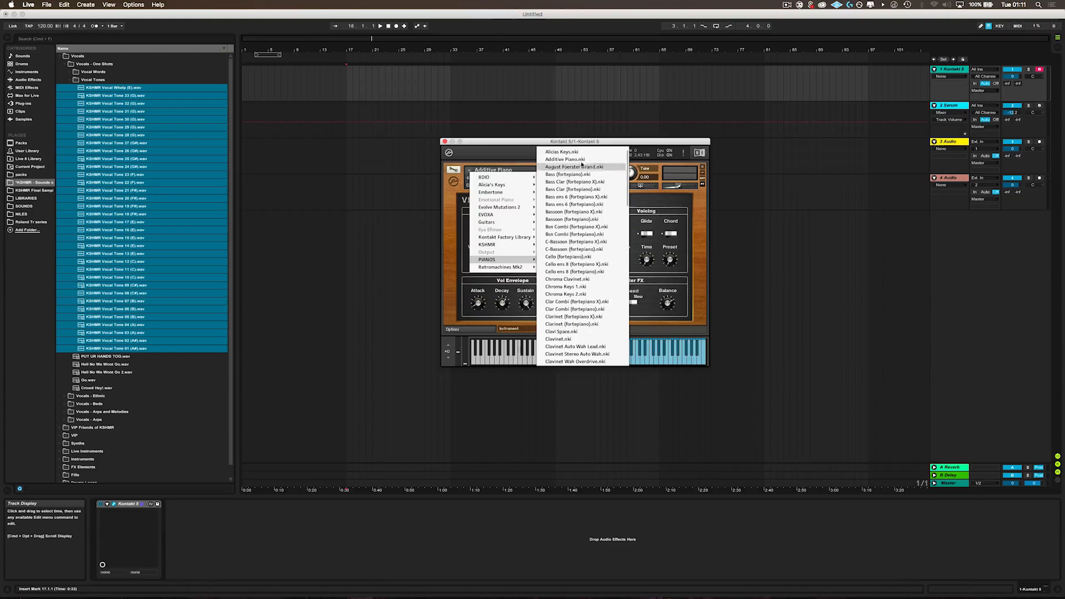
scroll(580, 344, "down", 15)
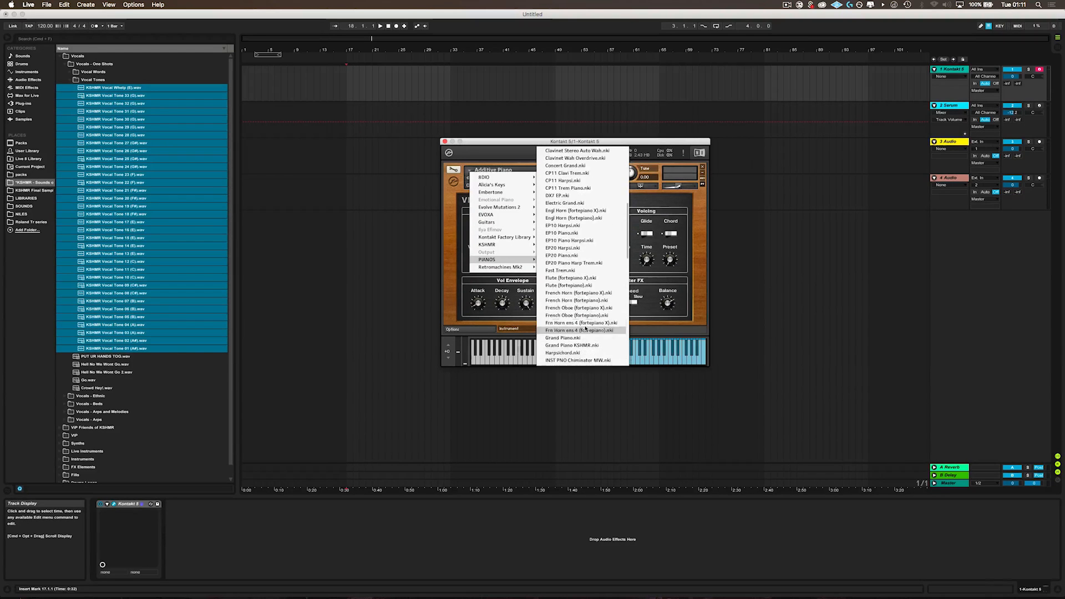
scroll(576, 311, "up", 15)
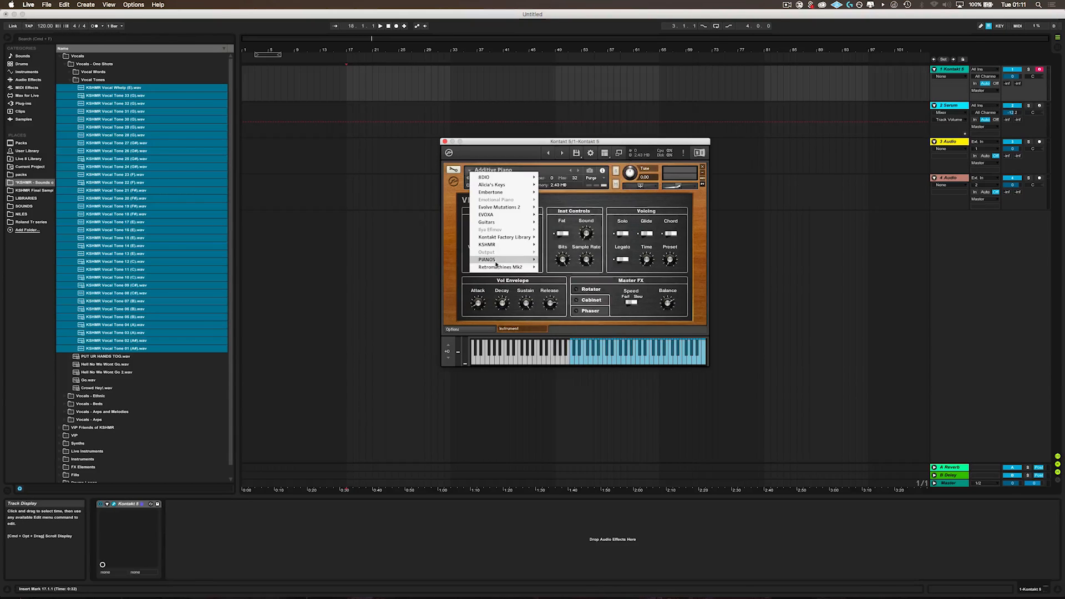
mouse_move(473, 268)
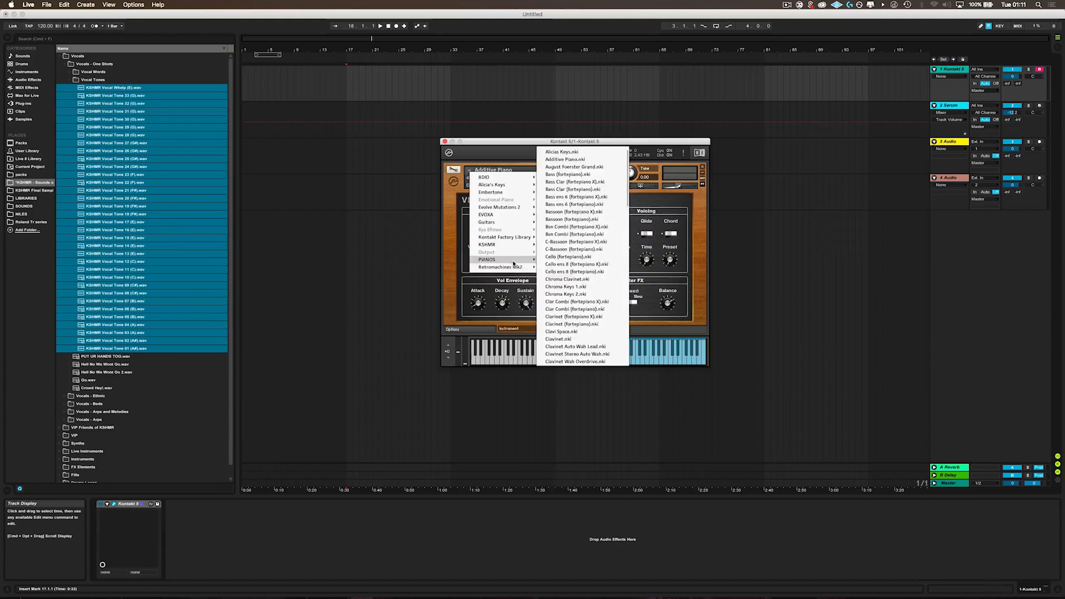
left_click(572, 160)
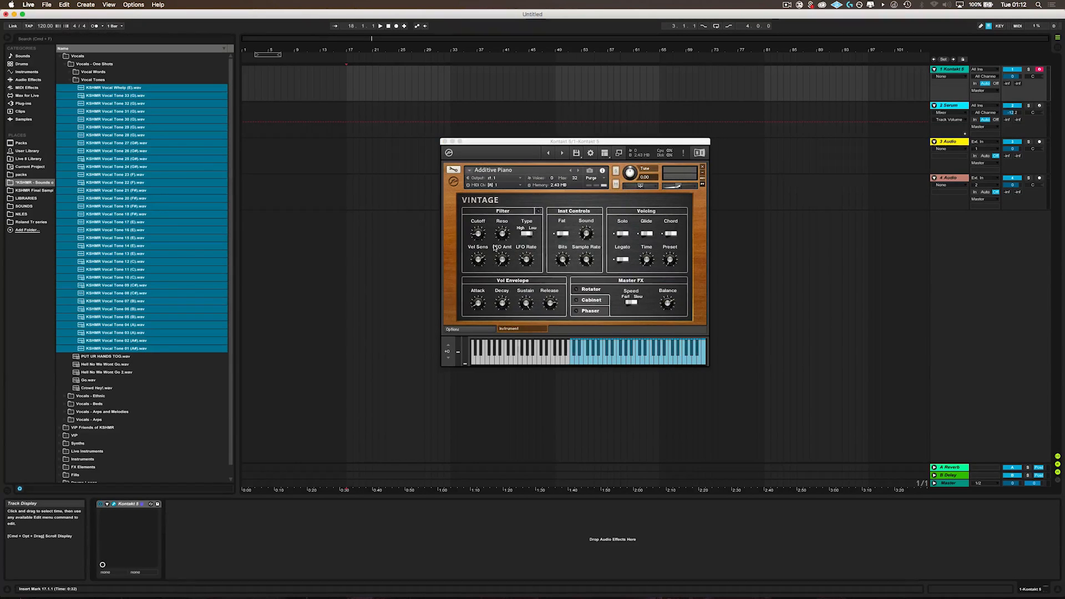
Replace Additive Piano with August Foerster Grand.nki from the PIANOS folder using the instrument header's Quick-Load list.
left_click(468, 171)
mouse_move(505, 264)
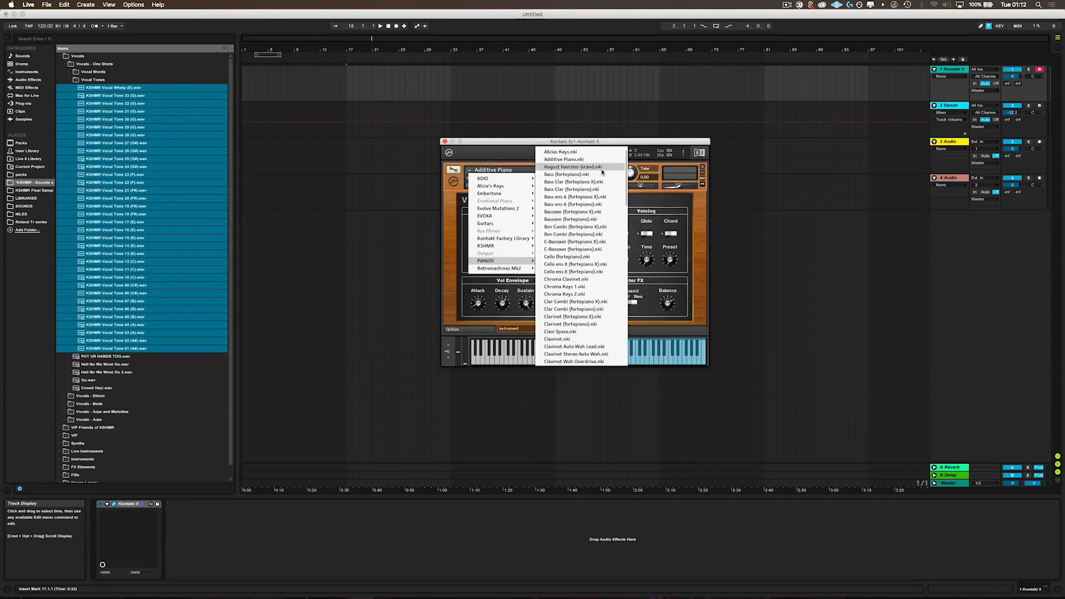
left_click(601, 169)
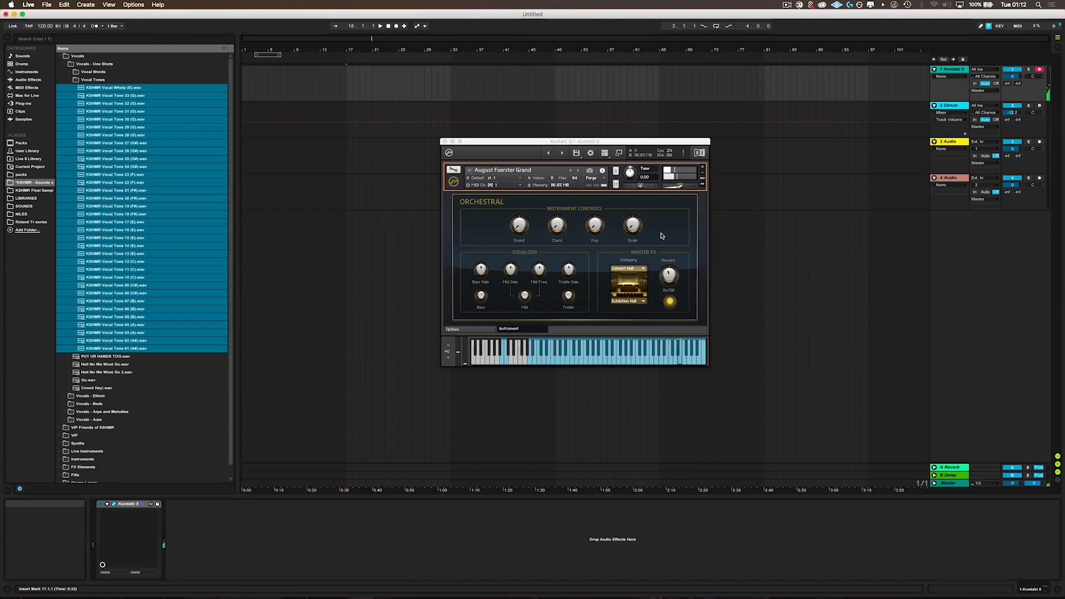
Show the Quick-Load catalogue below August Foerster Grand and look through the instruments in the PIANOS folder.
right_click(660, 234)
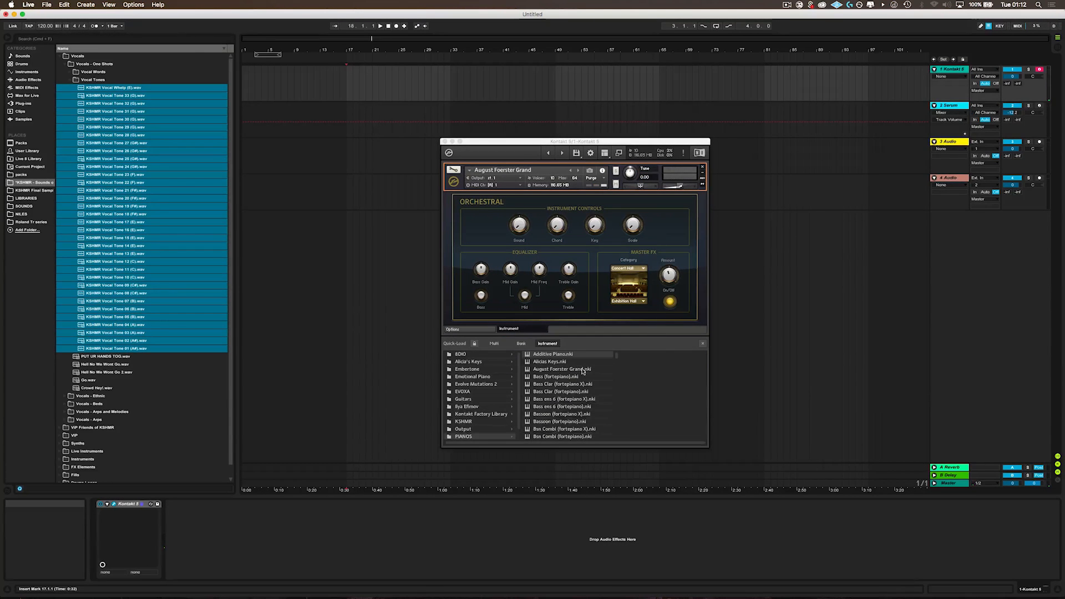
left_click(554, 369)
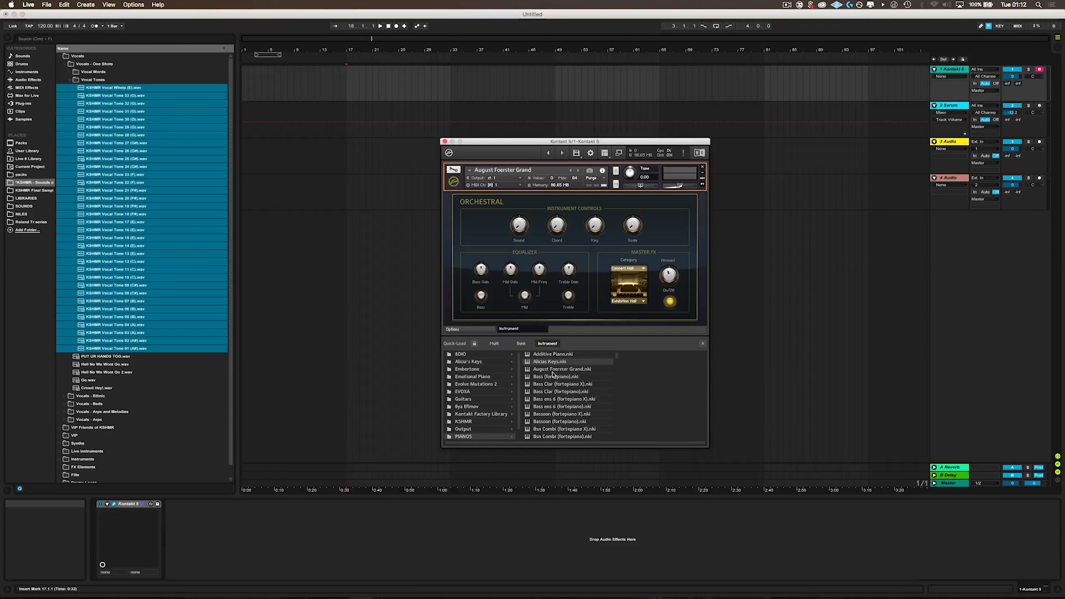
left_click(558, 377)
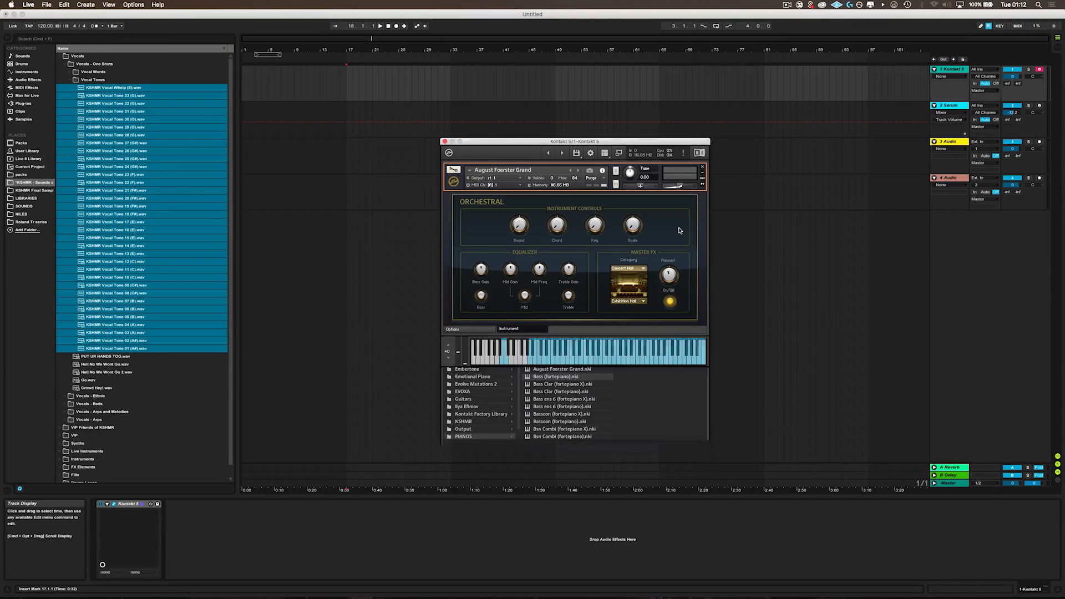
left_click_drag(624, 143, 638, 142)
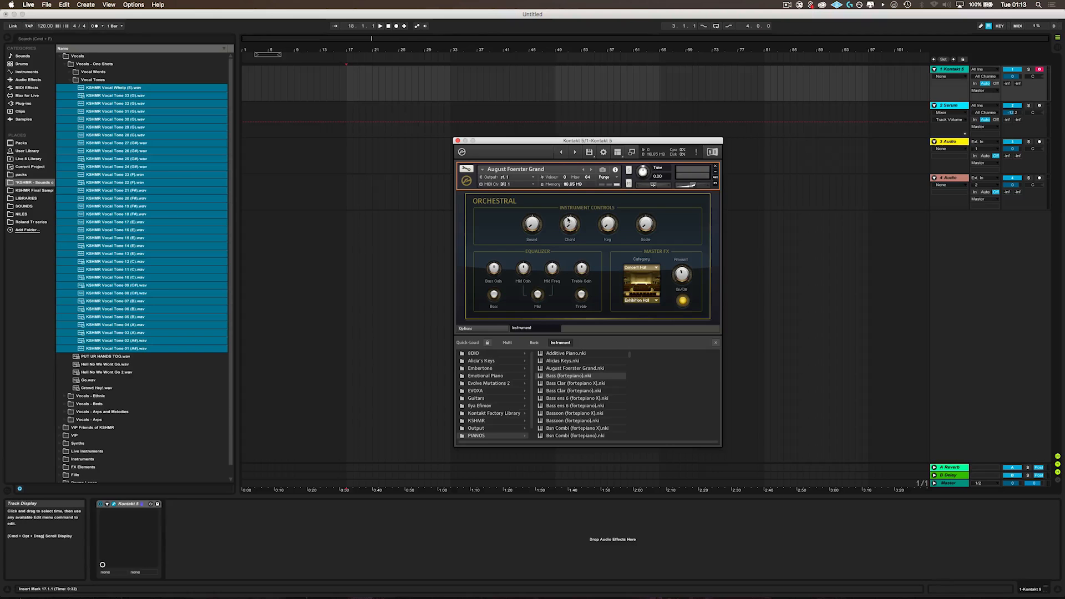
scroll(569, 376, "down", 1)
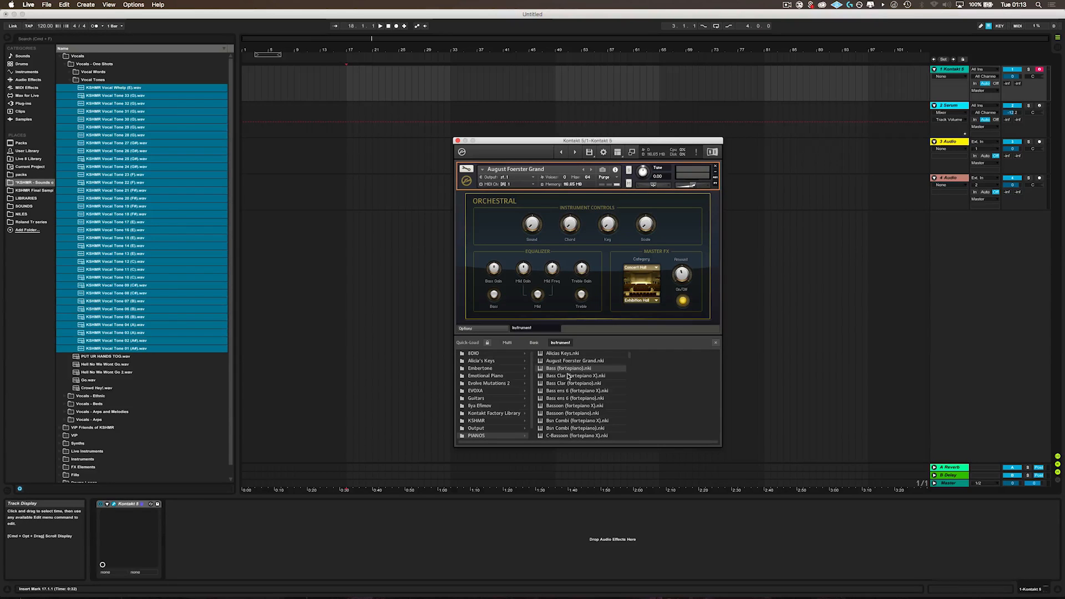
scroll(568, 376, "down", 10)
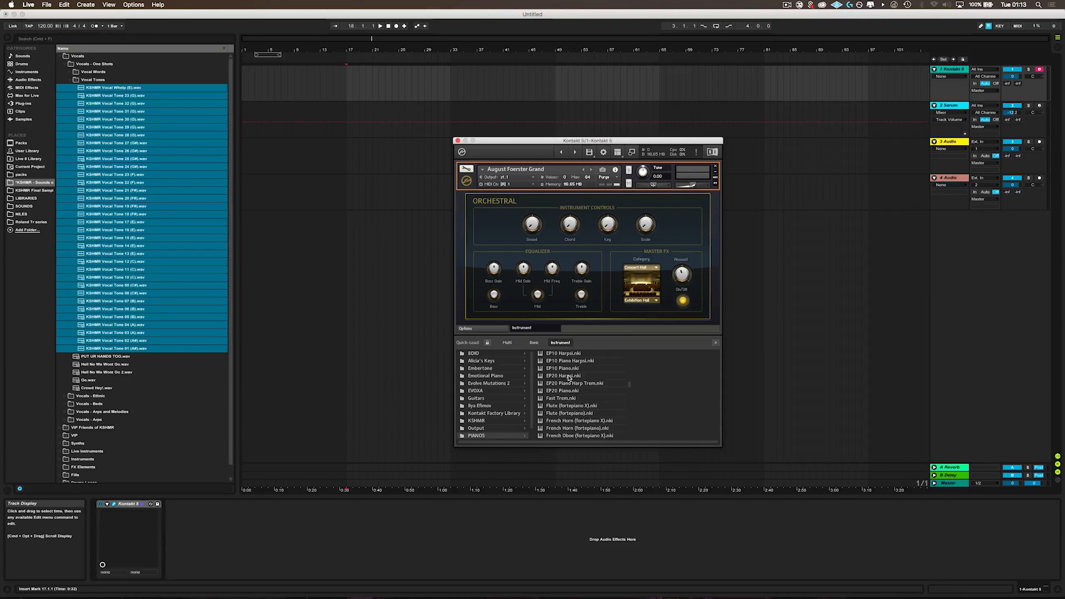
scroll(565, 395, "down", 10)
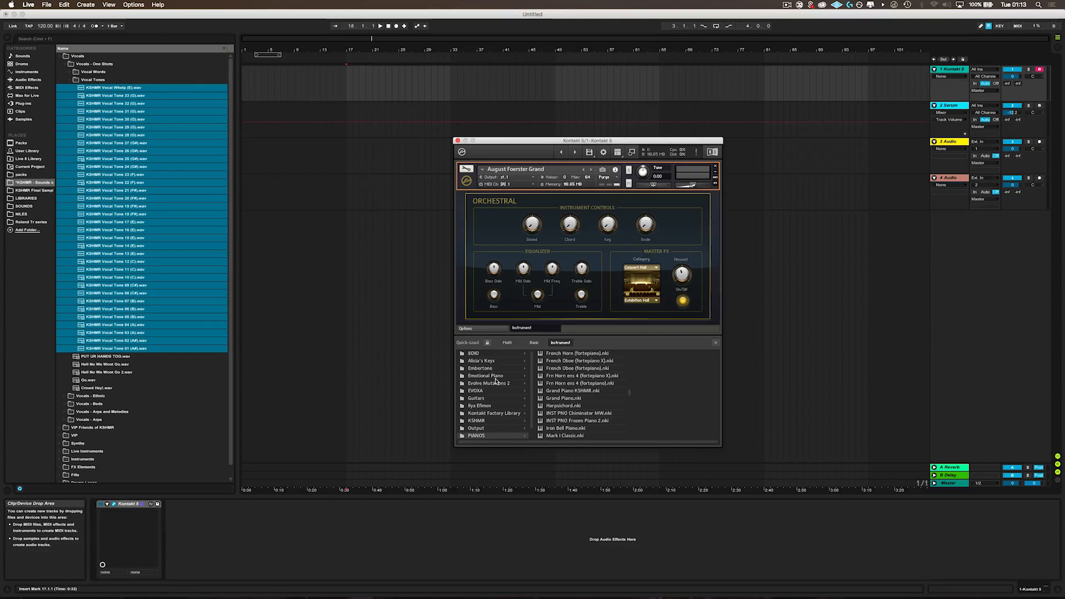
scroll(497, 381, "down", 1)
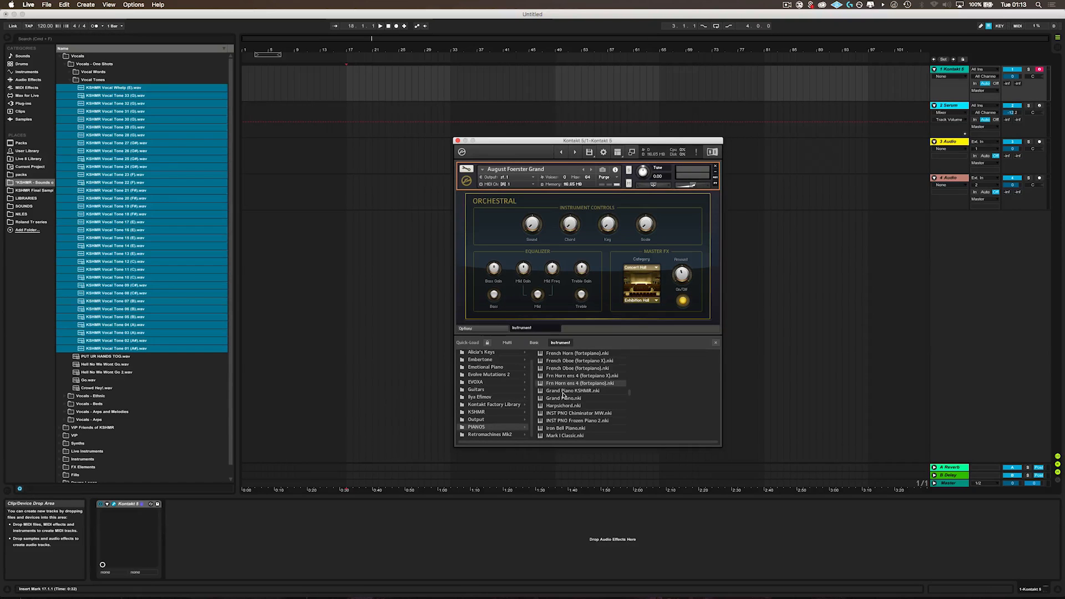
scroll(573, 397, "down", 15)
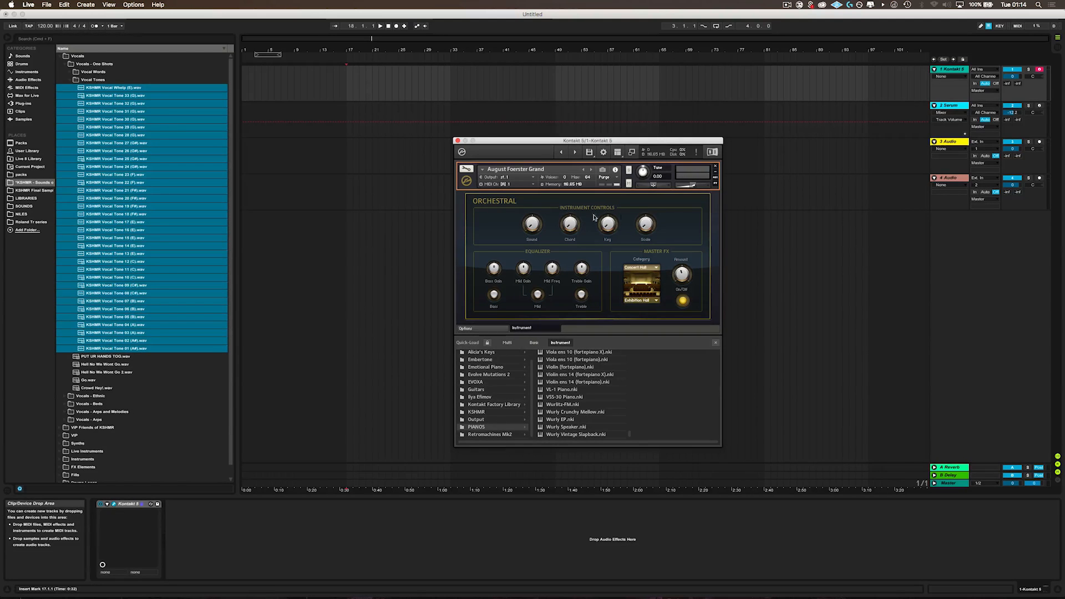
Restore the full plug-in view and create a top-level Quick-Load folder named TEST containing a new subfolder.
left_click(631, 151)
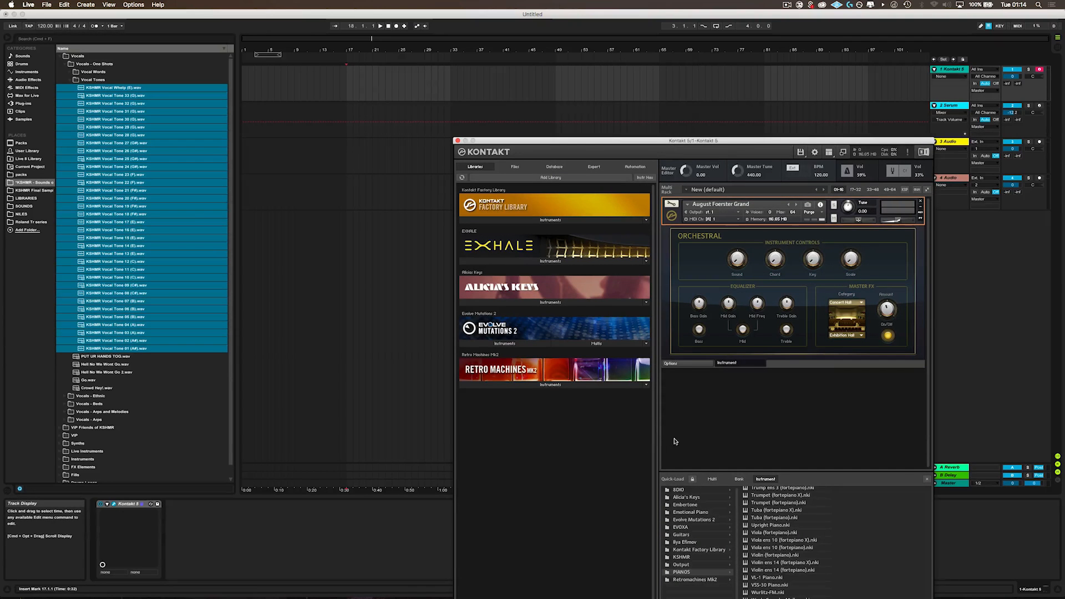
left_click_drag(722, 140, 551, 13)
right_click(511, 473)
left_click(537, 478)
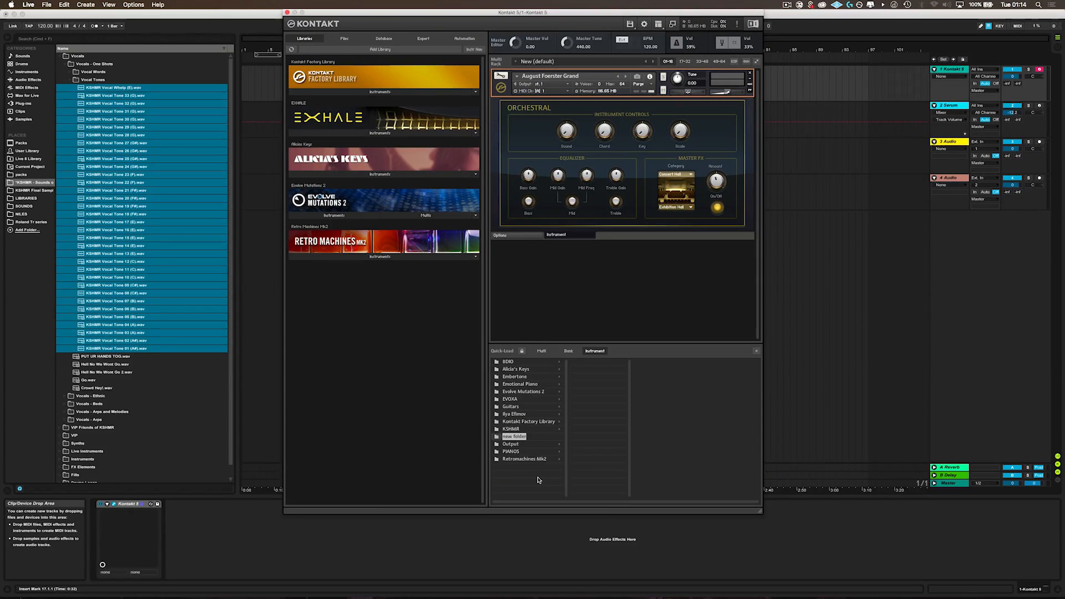
type("TEST")
key("Return")
right_click(608, 394)
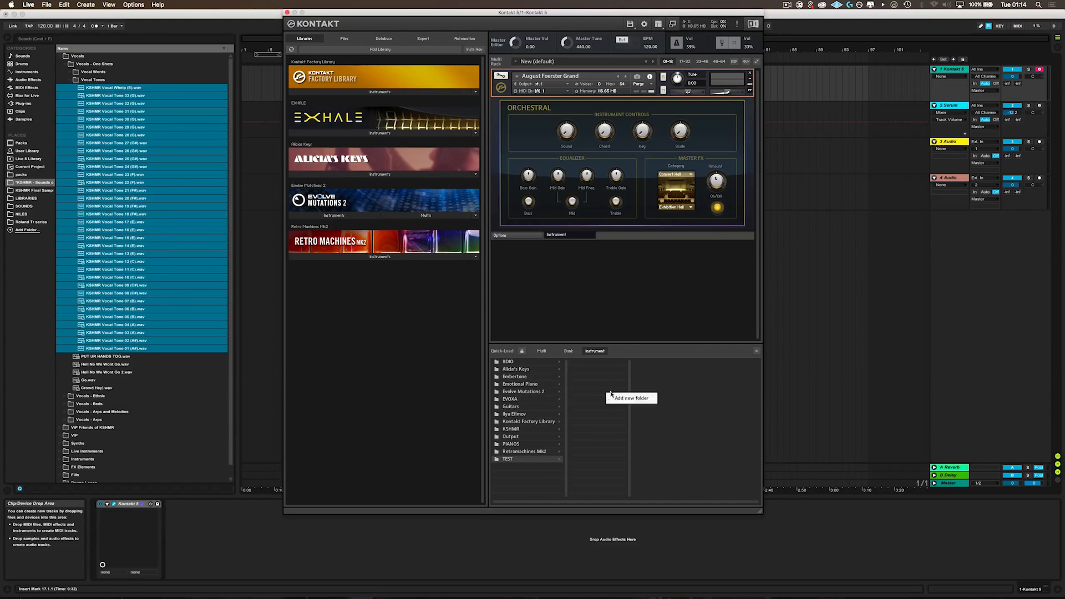
left_click(647, 401)
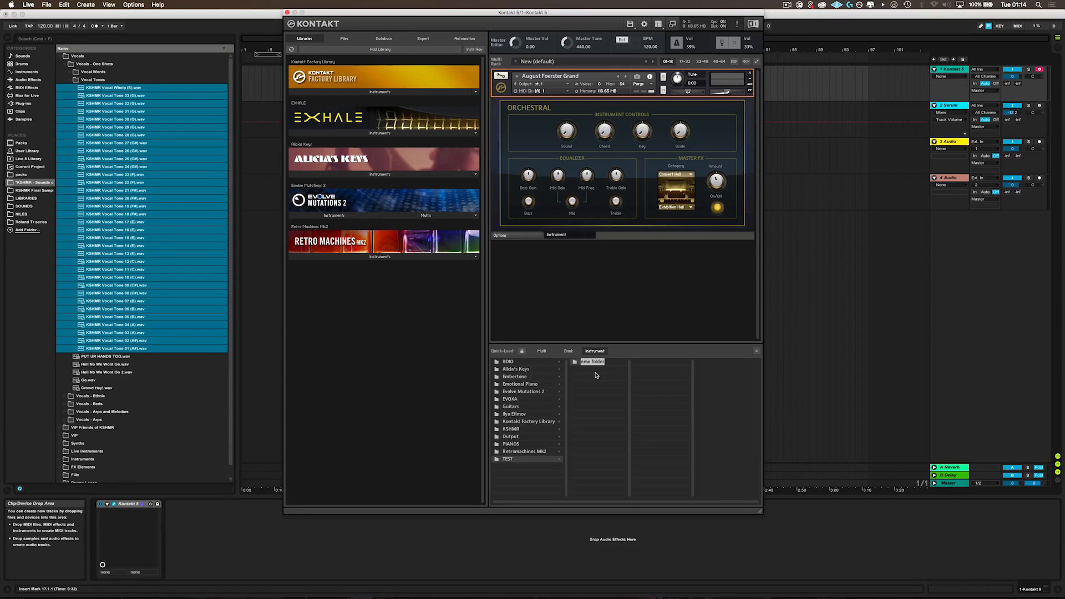
Rename the TEST Quick-Load folder as FAVORITES.
double_click(506, 459)
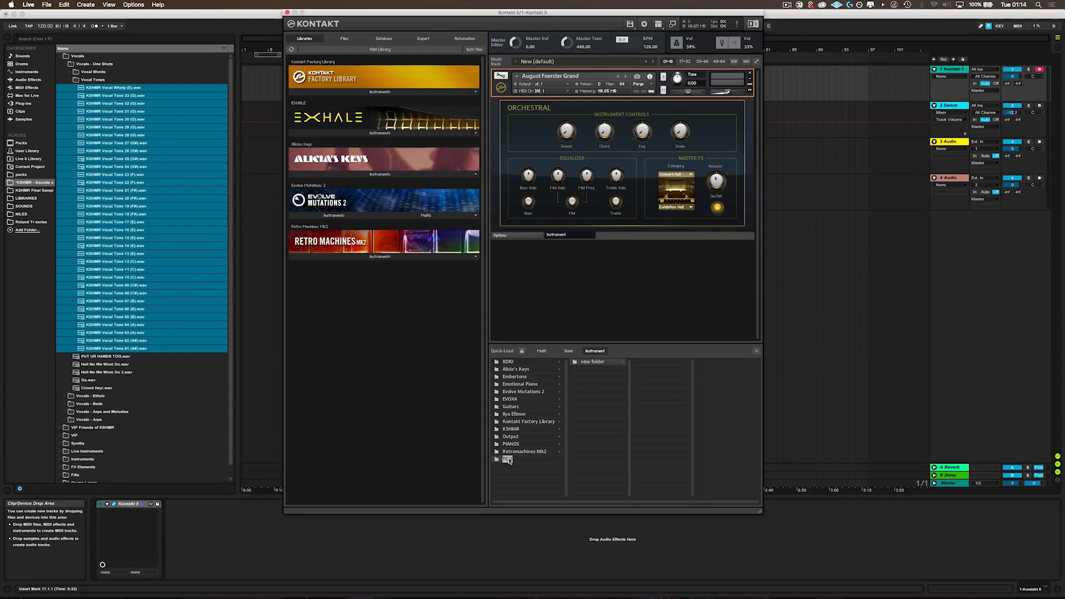
right_click(507, 459)
left_click(500, 467)
double_click(518, 459)
type("FAVORITES")
key("Return")
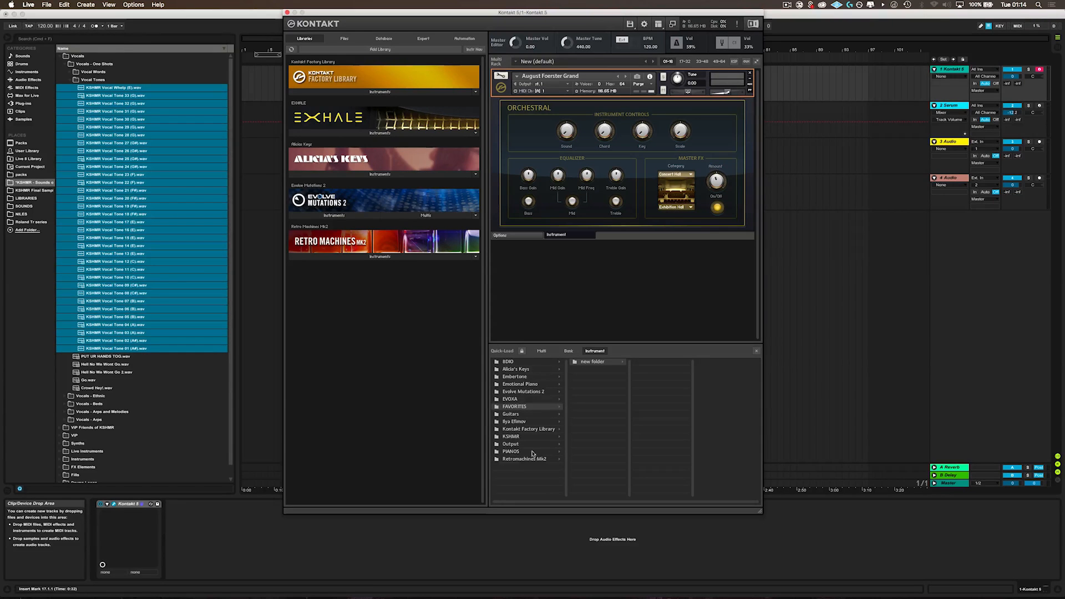
Rename the subfolder inside FAVORITES as PIANOS and add a second subfolder named STRINGS.
double_click(592, 363)
type("PIANOS")
key("Return")
right_click(592, 365)
left_click(593, 378)
type("STRINGS")
key("Return")
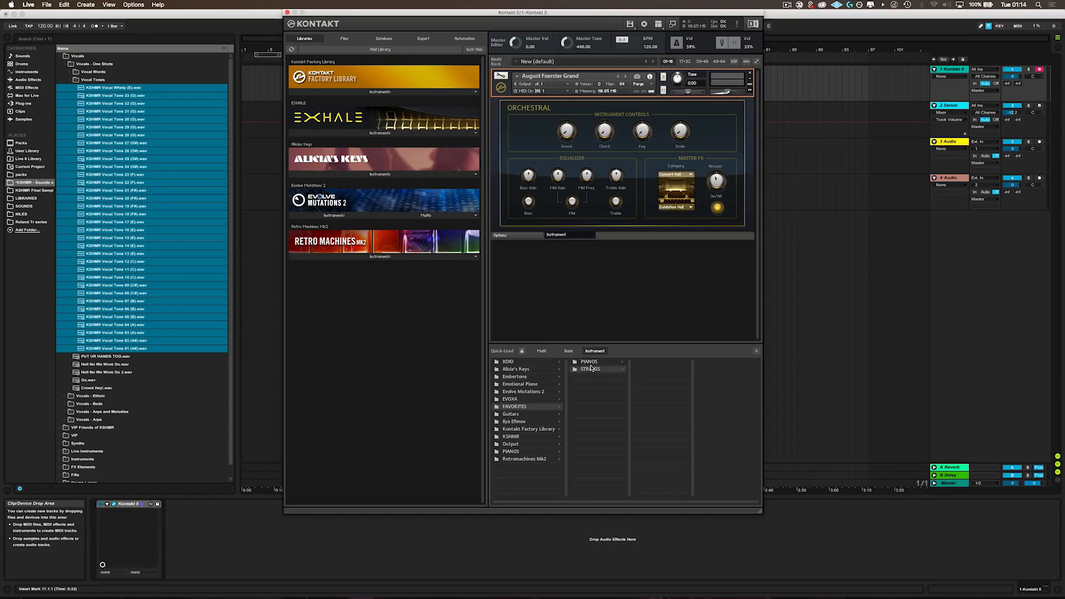